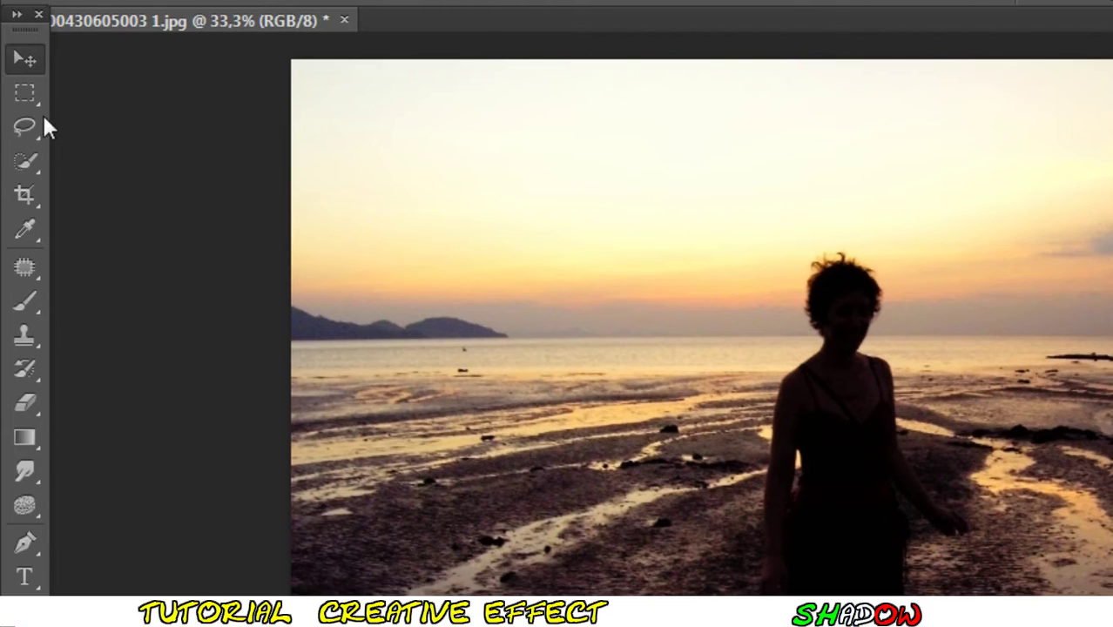
Step: Marquee a tall rectangle around the silhouetted woman and copy it to Layer 1 via Layer Via Copy
click(24, 92)
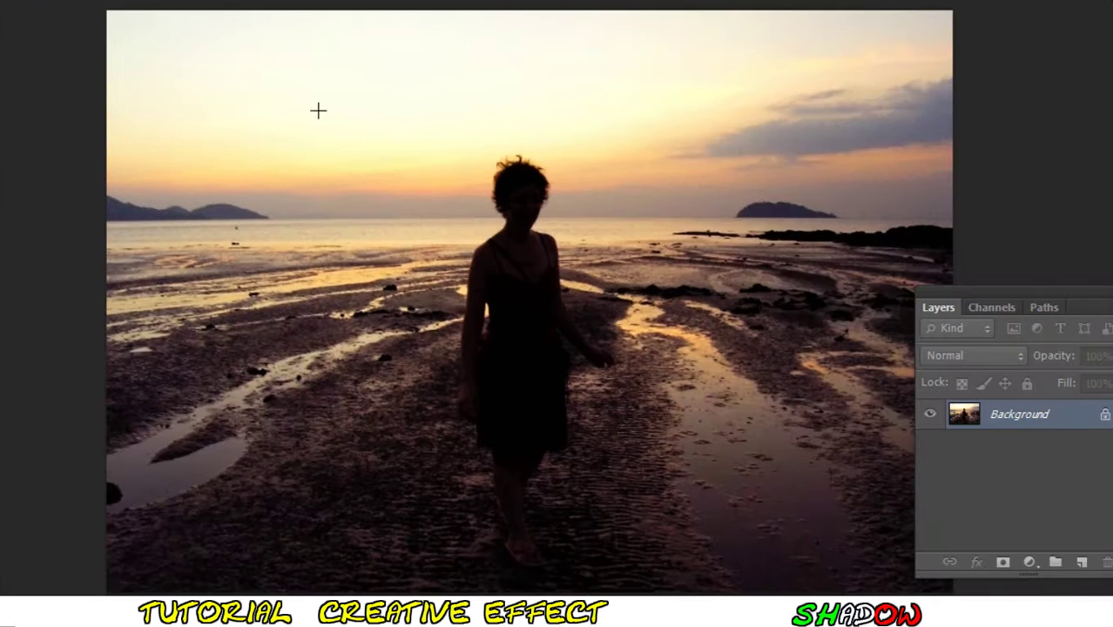
drag(618, 572, 404, 122)
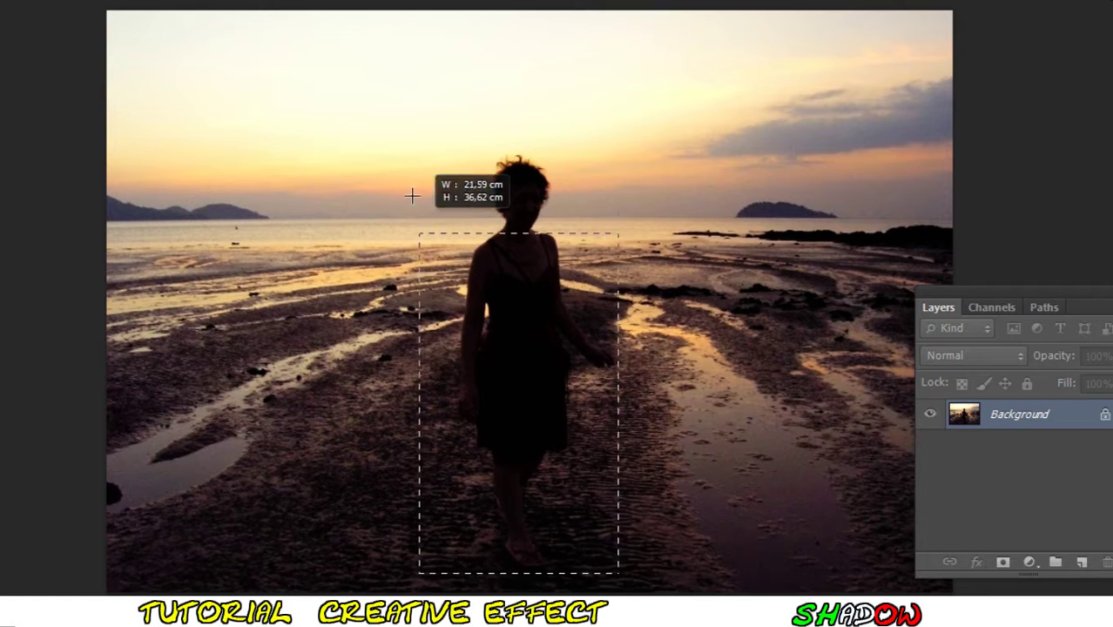
drag(522, 280, 537, 281)
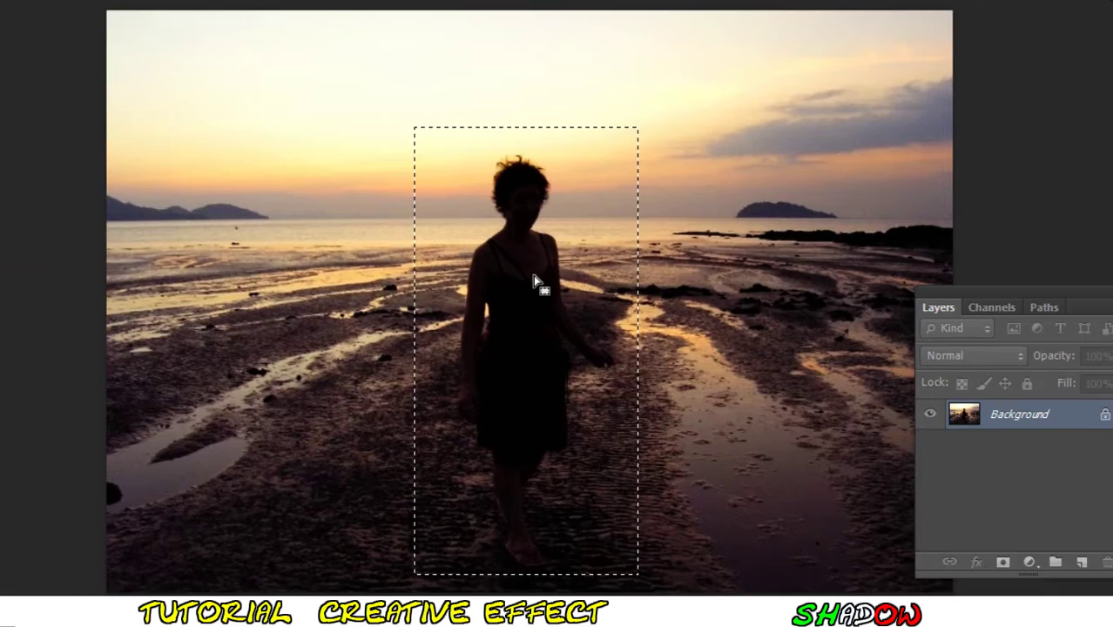
right_click(537, 278)
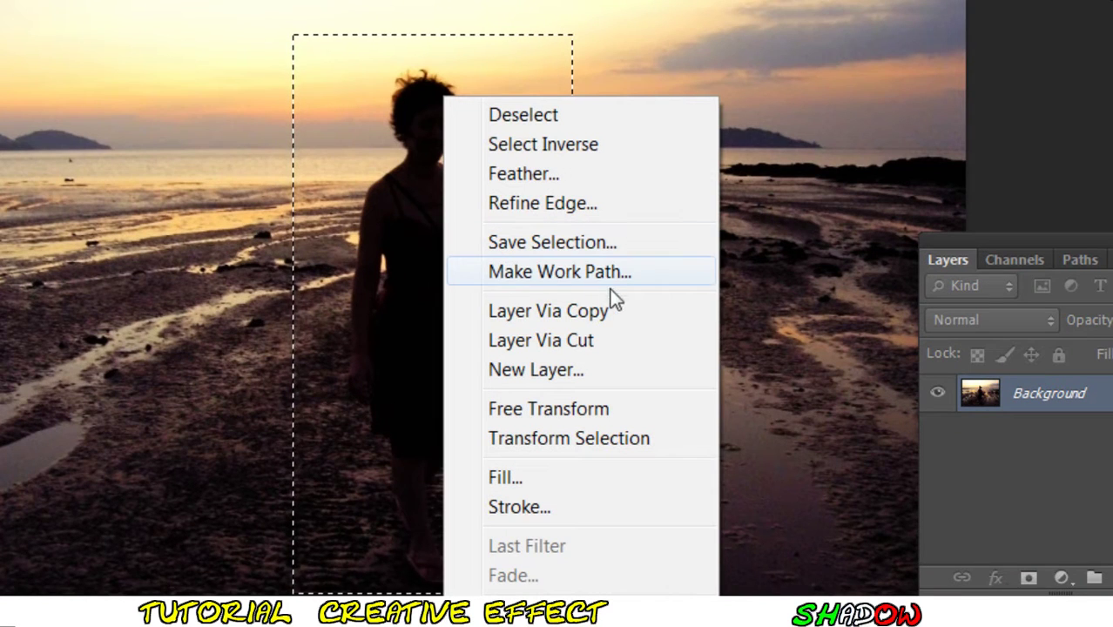
click(625, 307)
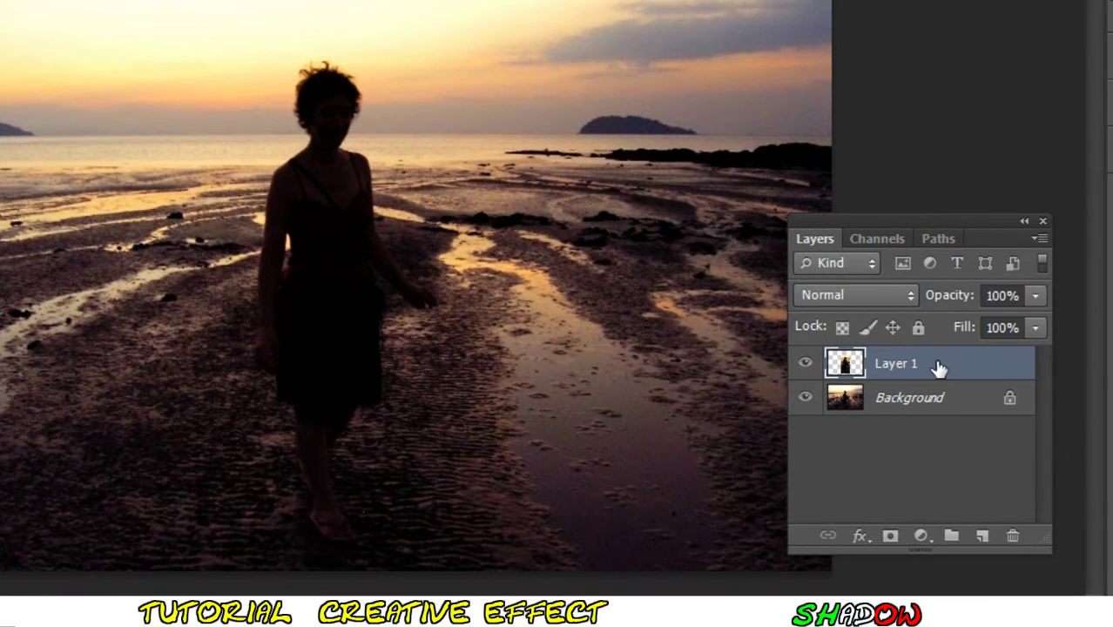
Step: Give Layer 1 a Bevel & Emboss with Contour enabled and size 18
double_click(938, 366)
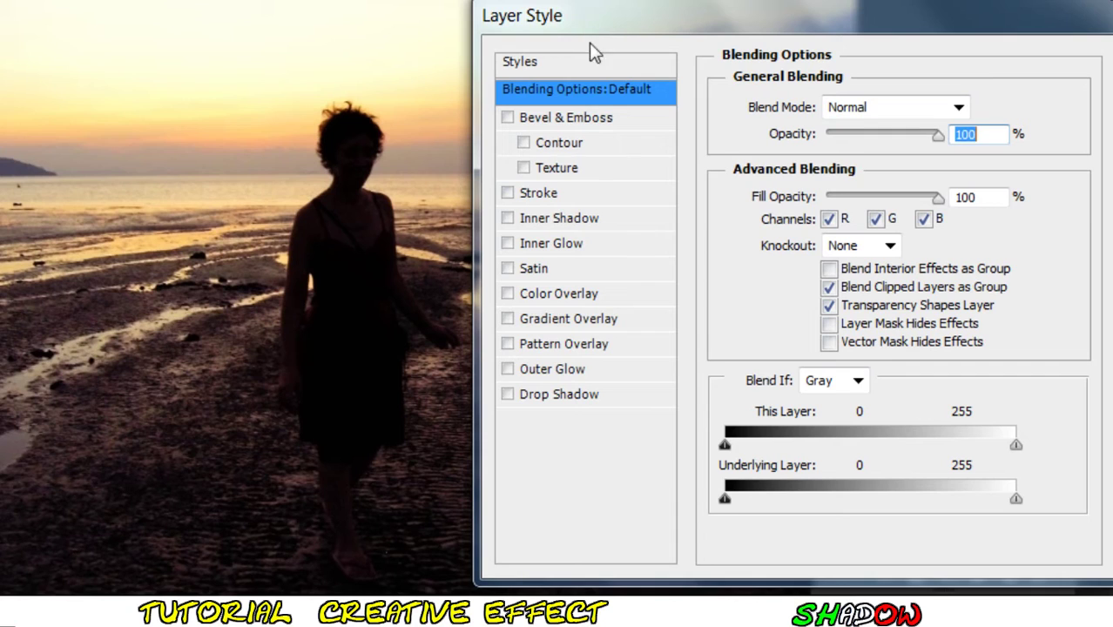
click(543, 142)
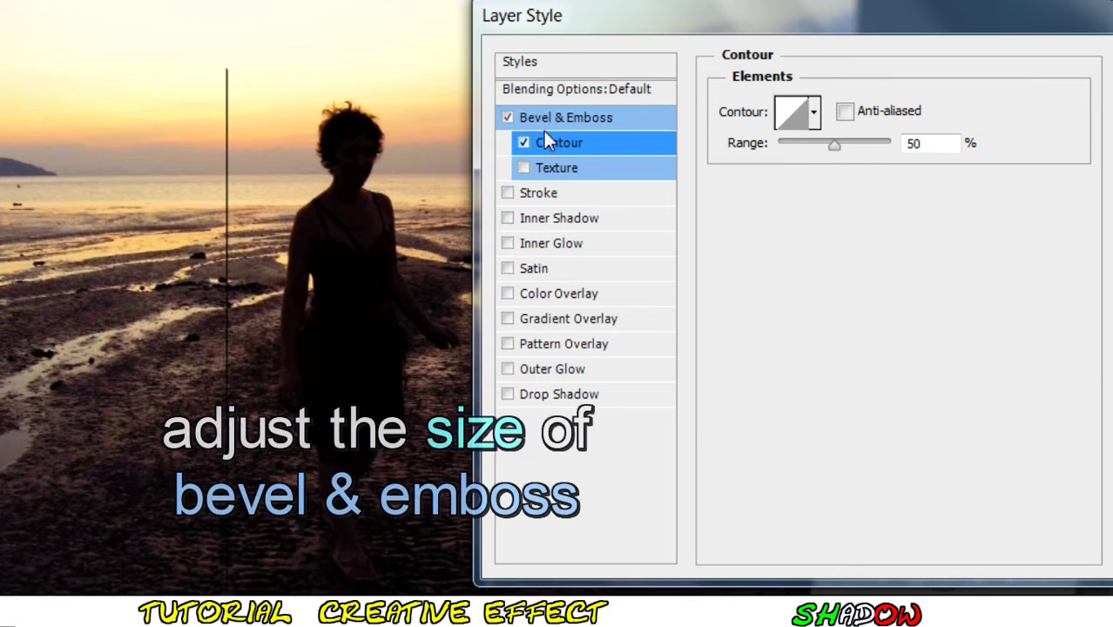
click(551, 116)
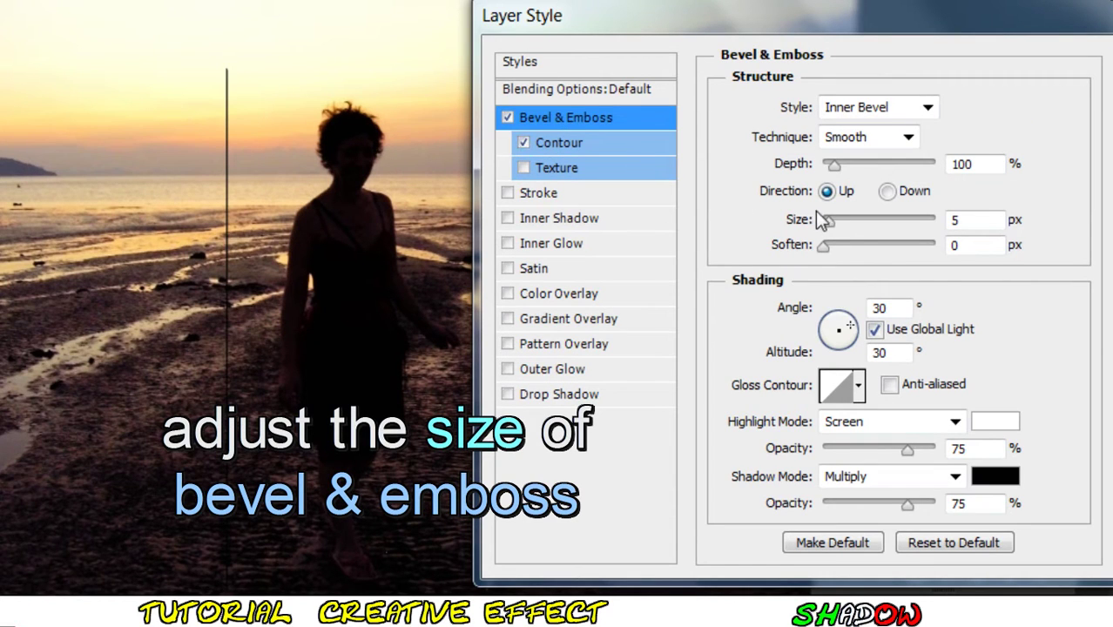
drag(824, 219, 843, 221)
mouse_move(629, 18)
mouse_down()
mouse_move(690, 6)
mouse_move(681, 9)
mouse_up()
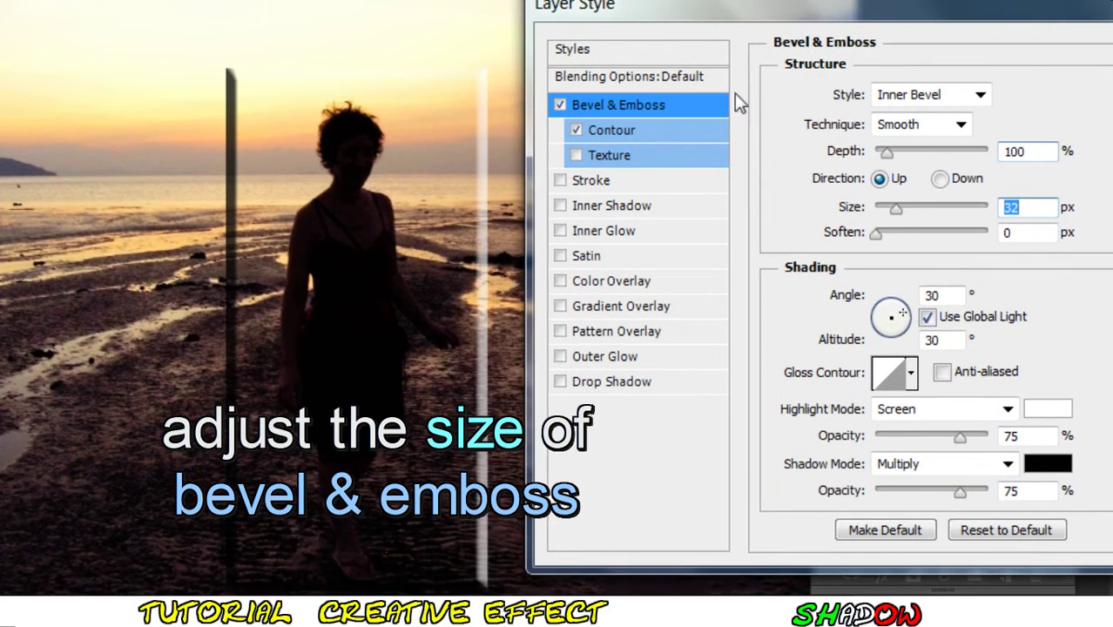
drag(896, 211, 888, 211)
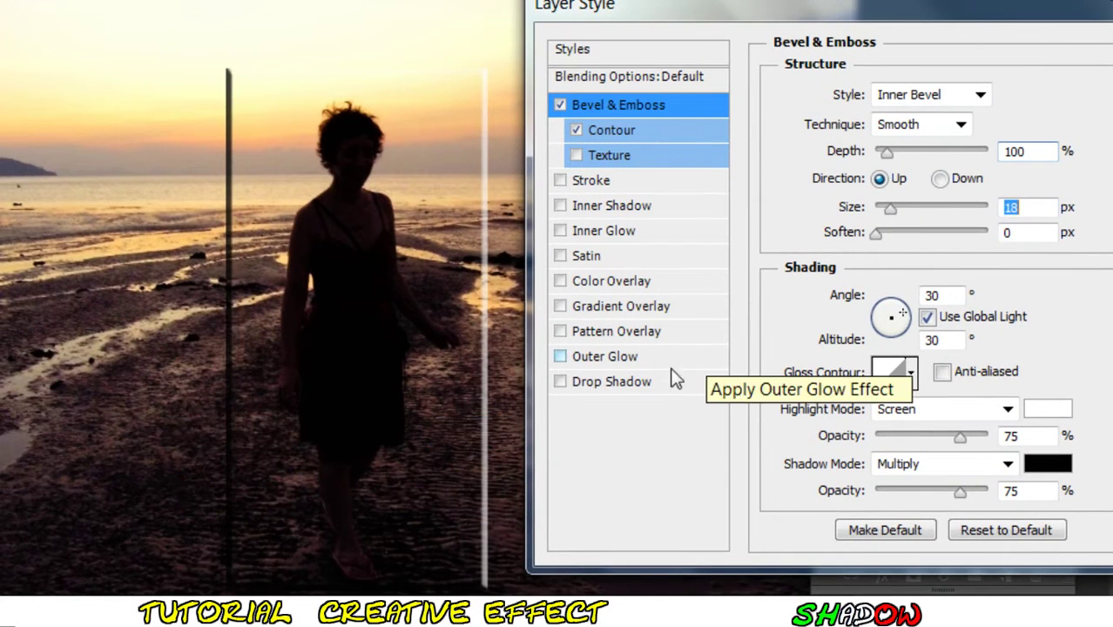
Step: Add a Drop Shadow at 106° angle, distance 0, size 59, and apply the style
click(617, 382)
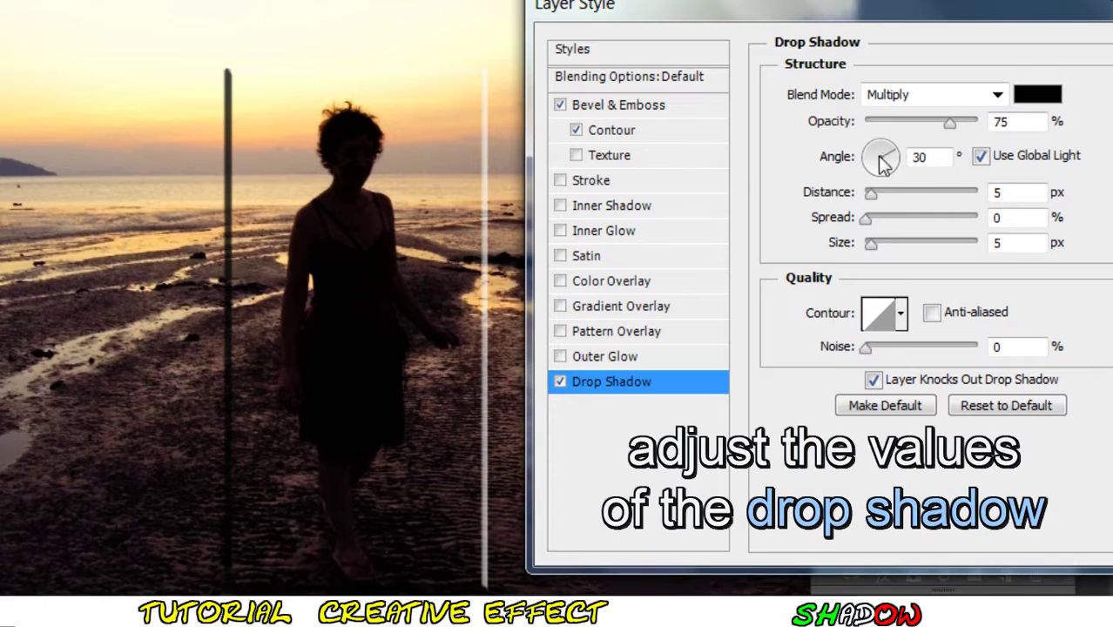
drag(884, 159, 876, 150)
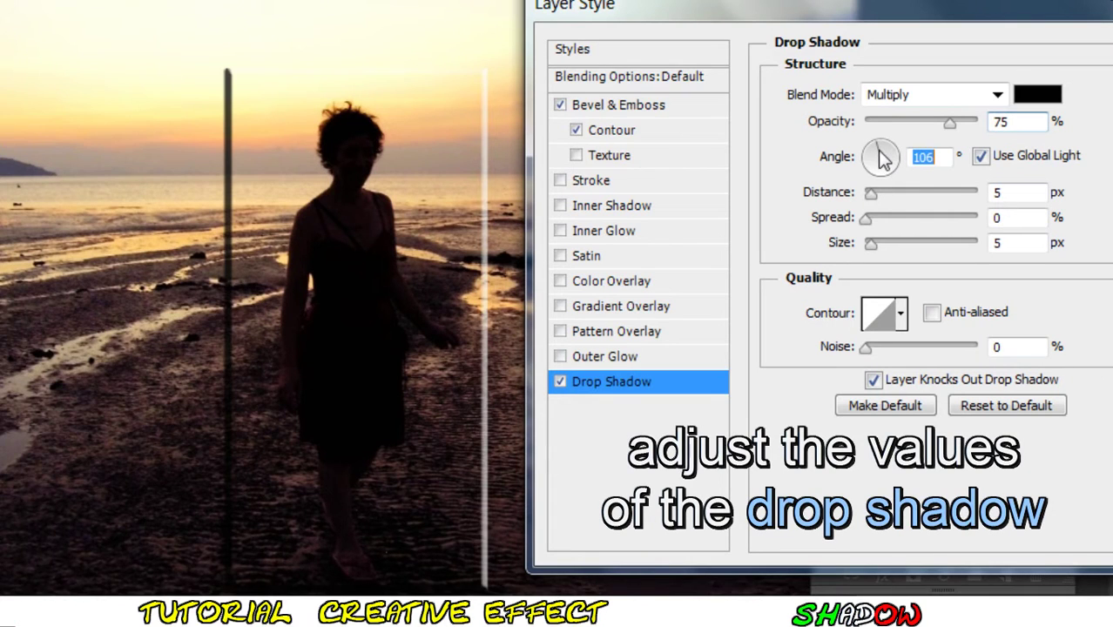
click(871, 193)
drag(873, 194, 854, 196)
drag(871, 244, 901, 253)
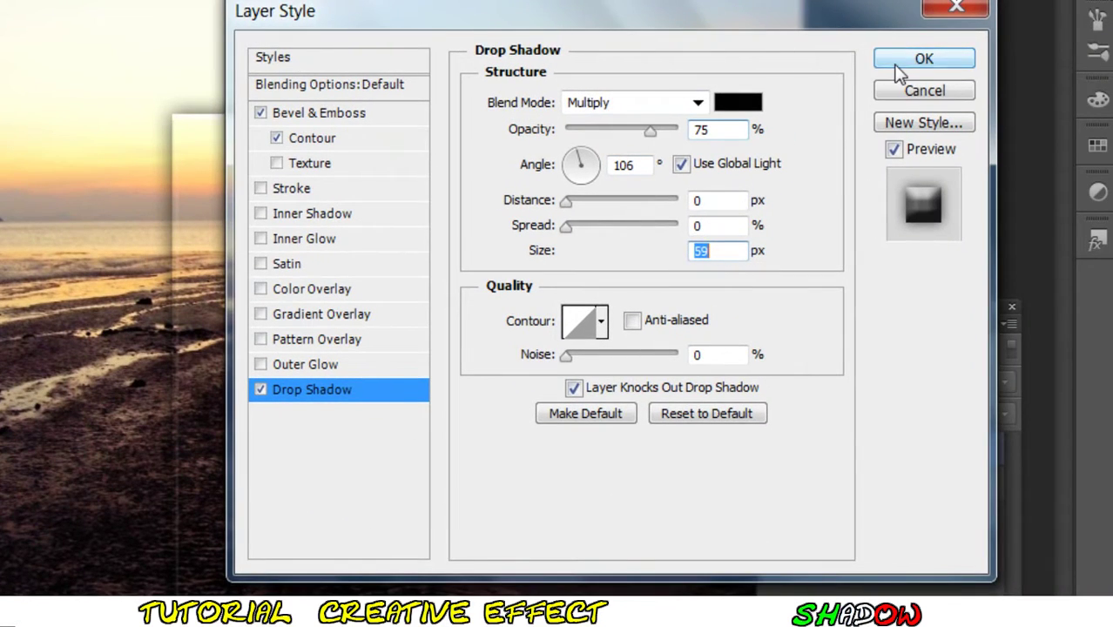
click(905, 61)
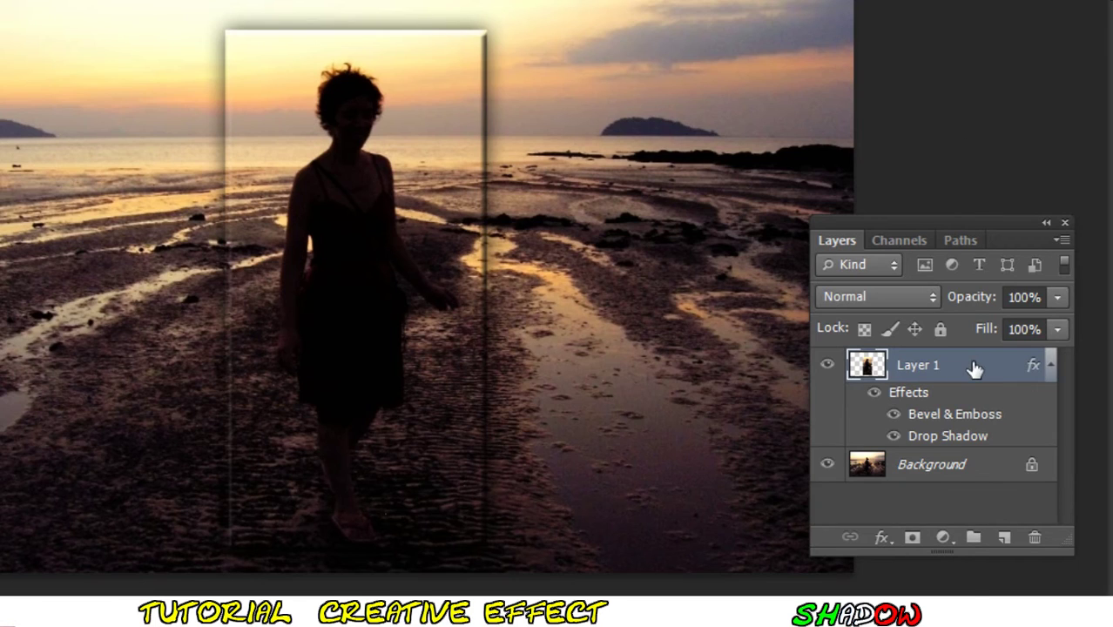
Step: Copy Layer 1's bevel-and-shadow layer style for reuse
right_click(973, 369)
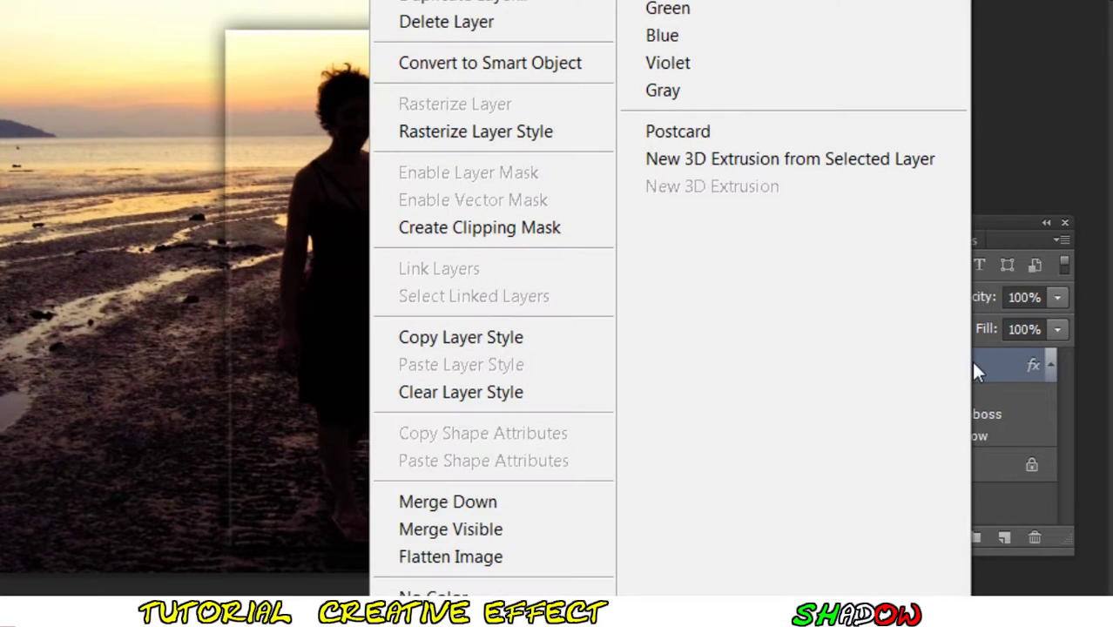
click(544, 335)
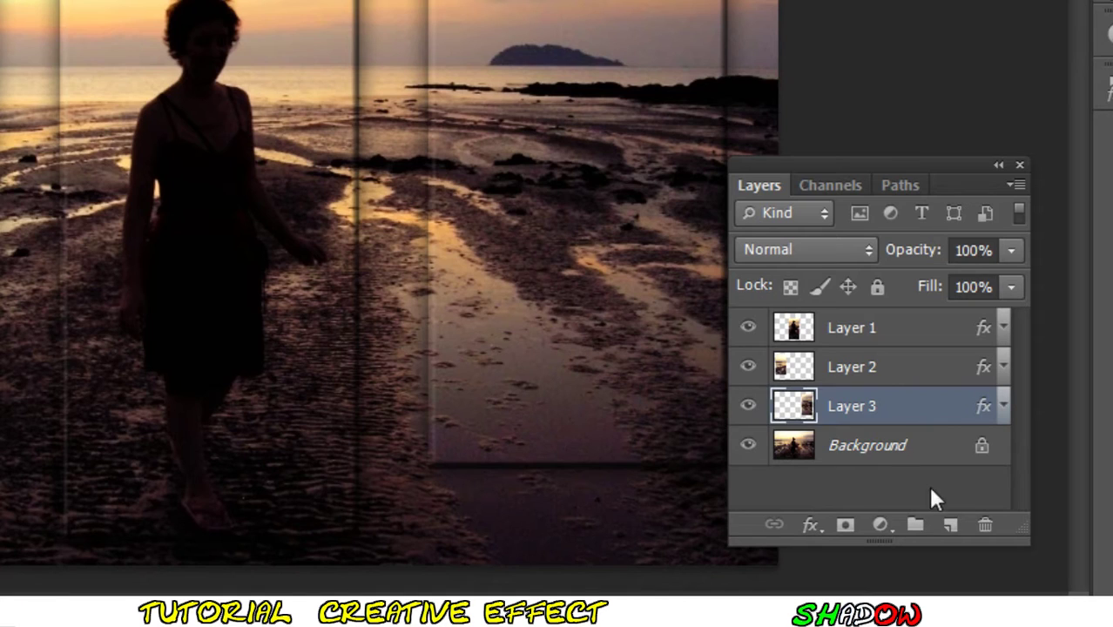
Step: Add Layer 4 below Layer 3 and fill it with a white-to-blue gradient
click(950, 524)
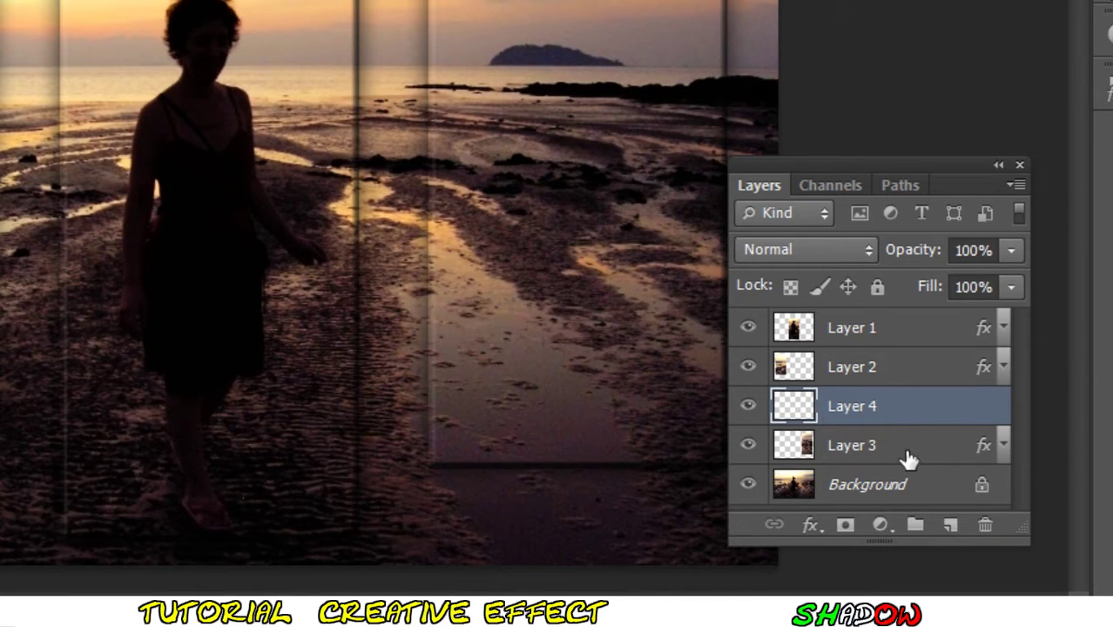
drag(906, 409, 906, 466)
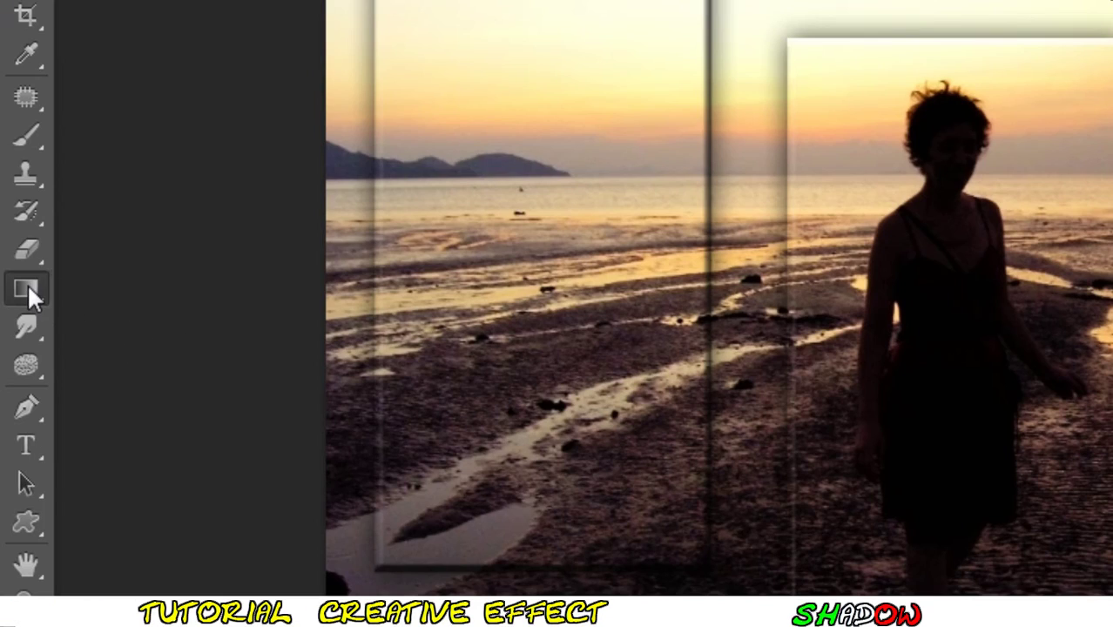
right_click(29, 291)
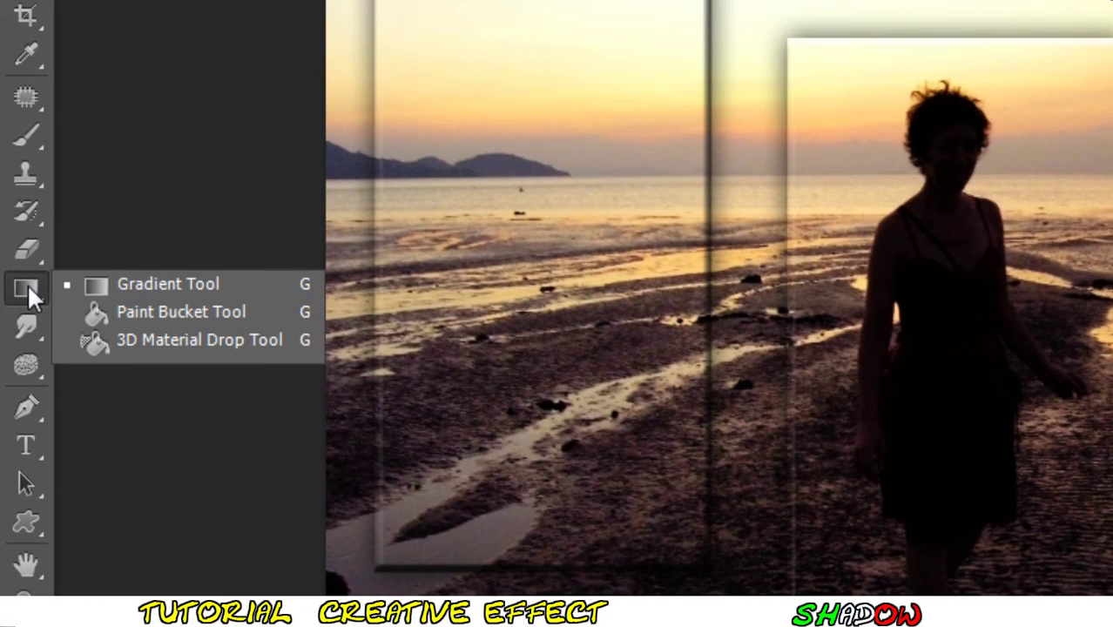
click(171, 296)
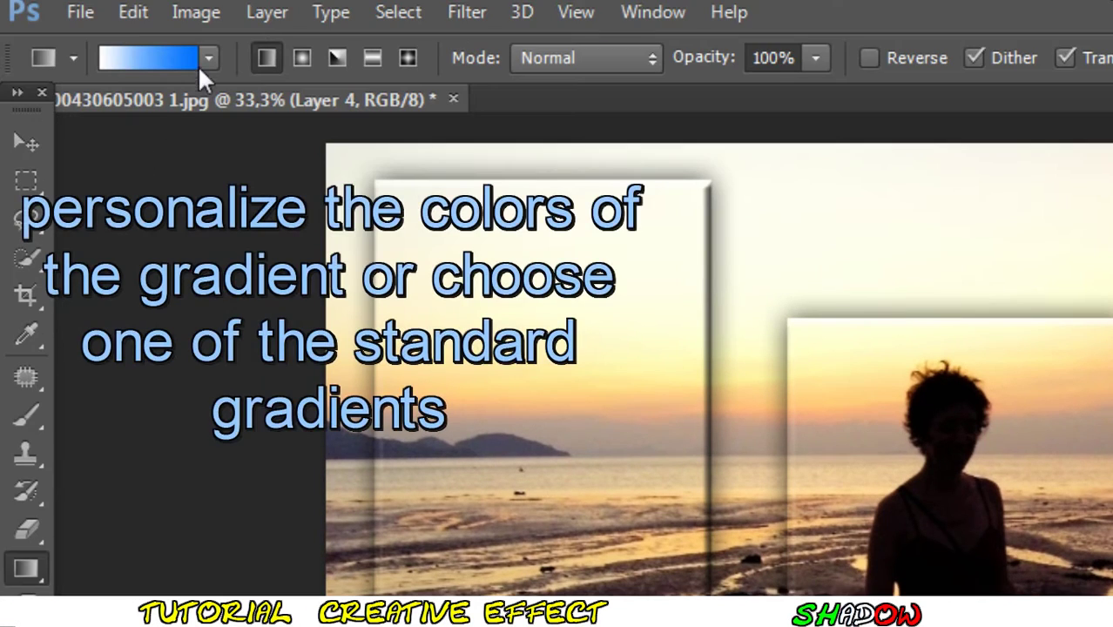
click(170, 61)
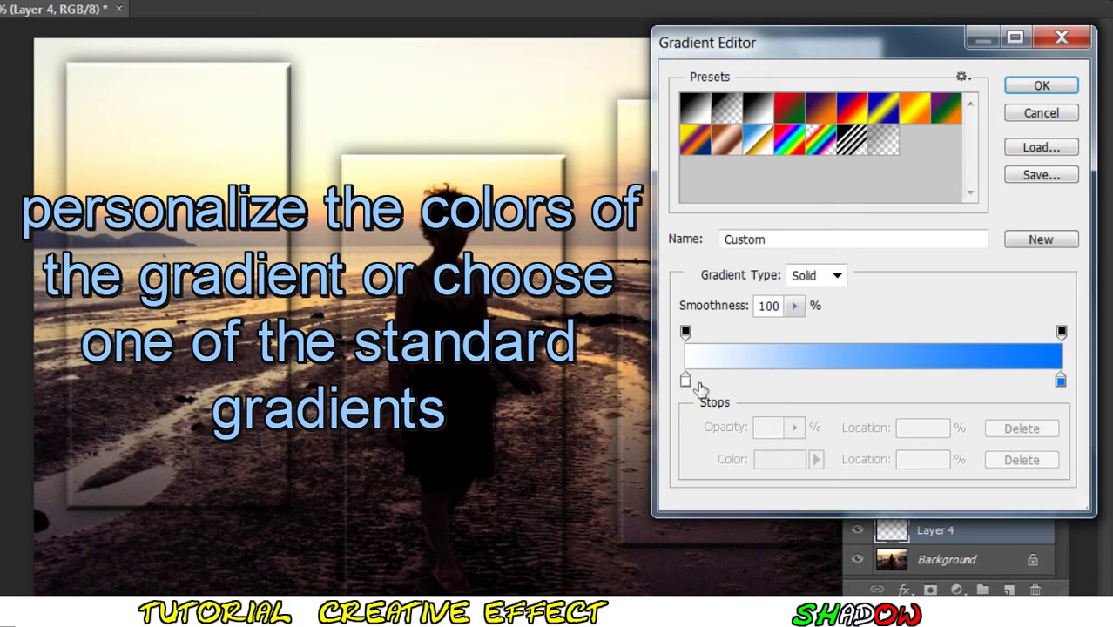
click(1042, 86)
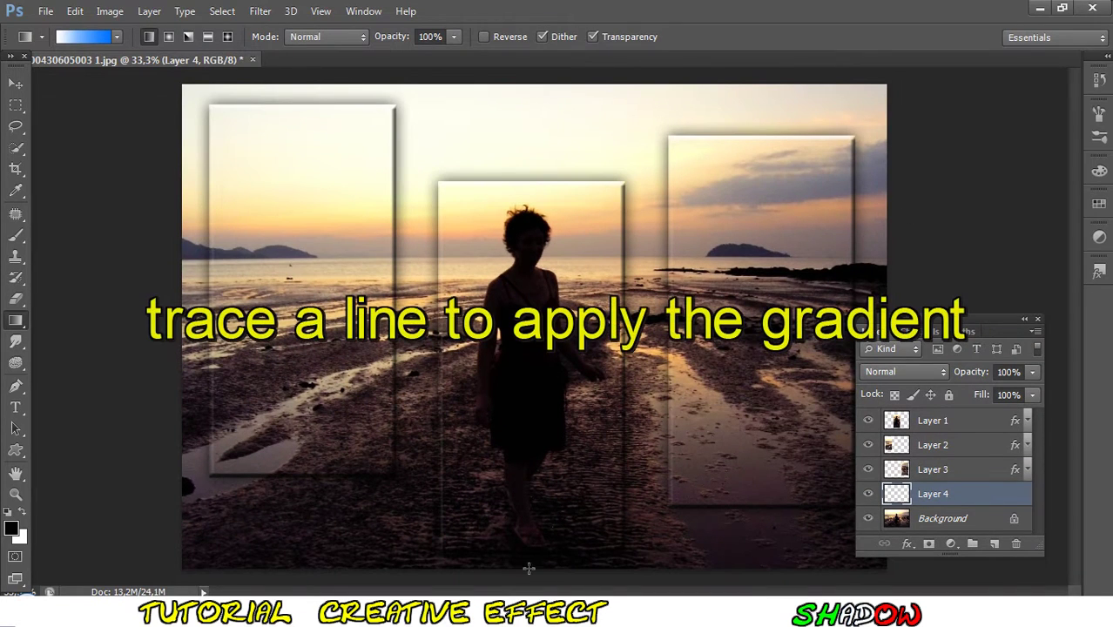
mouse_move(536, 573)
mouse_down()
mouse_move(525, 75)
mouse_move(534, 575)
mouse_up()
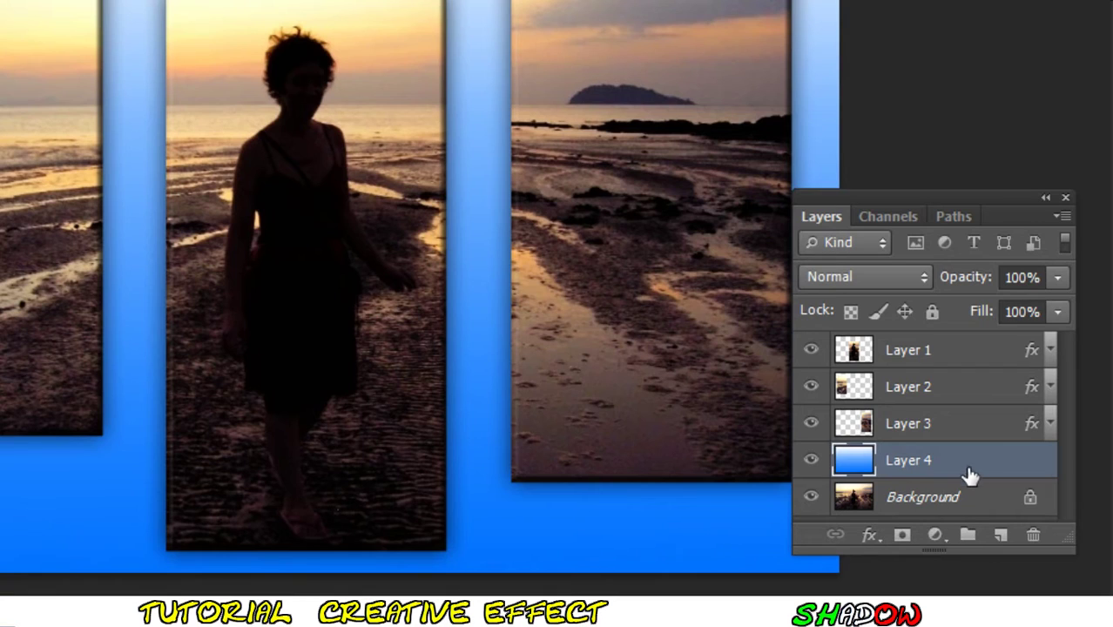
Step: Add a Pattern Overlay to Layer 4 in Linear Light at 221% scale and 35% opacity
double_click(977, 467)
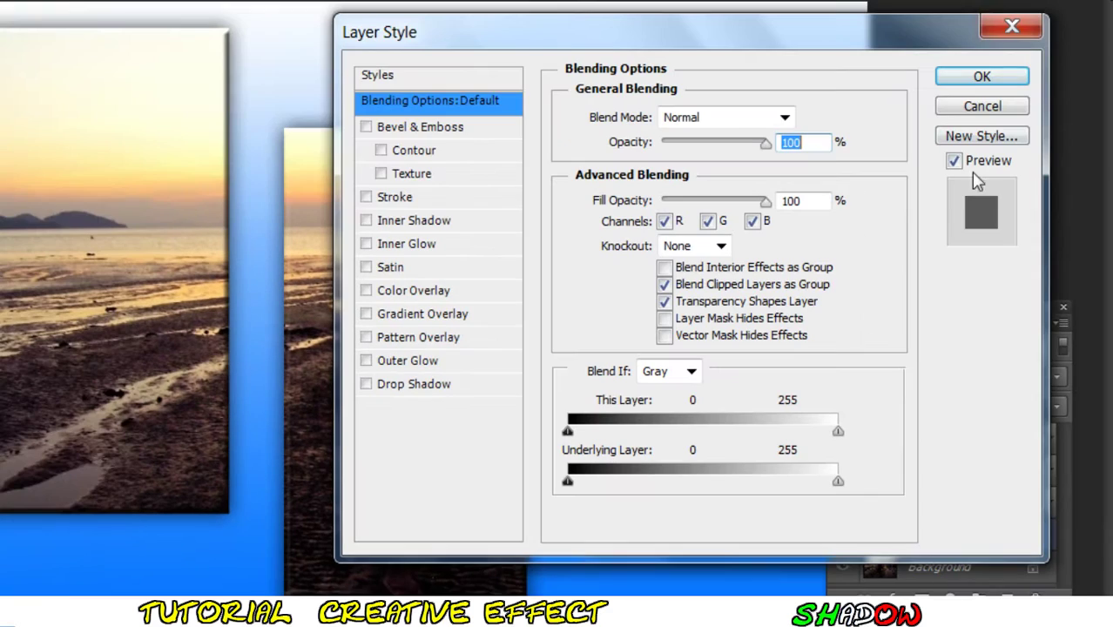
drag(675, 42, 797, 42)
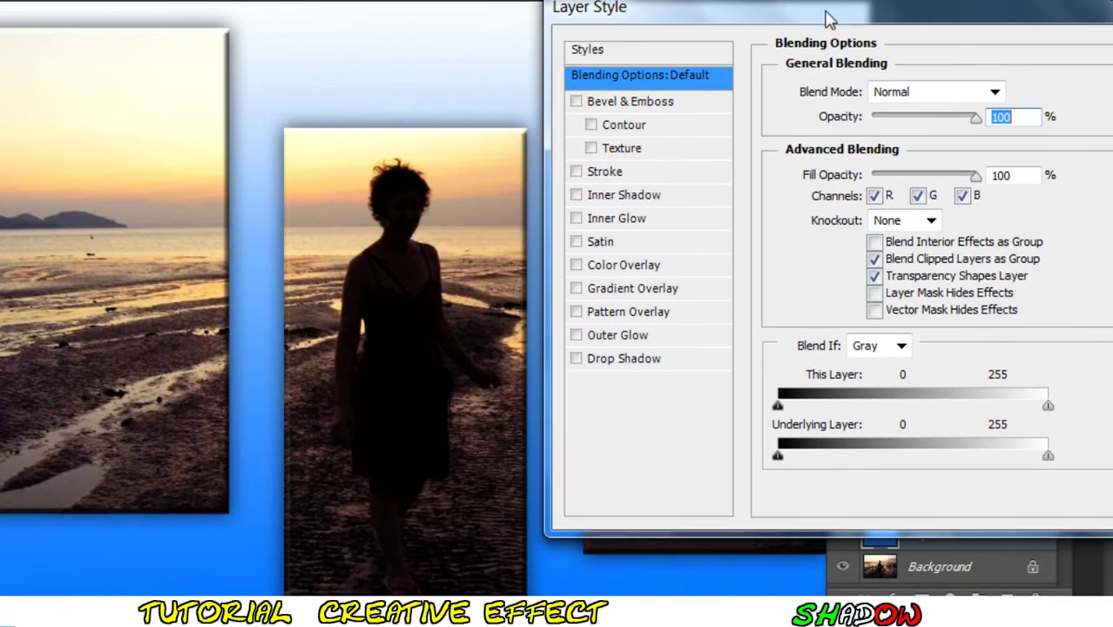
click(630, 318)
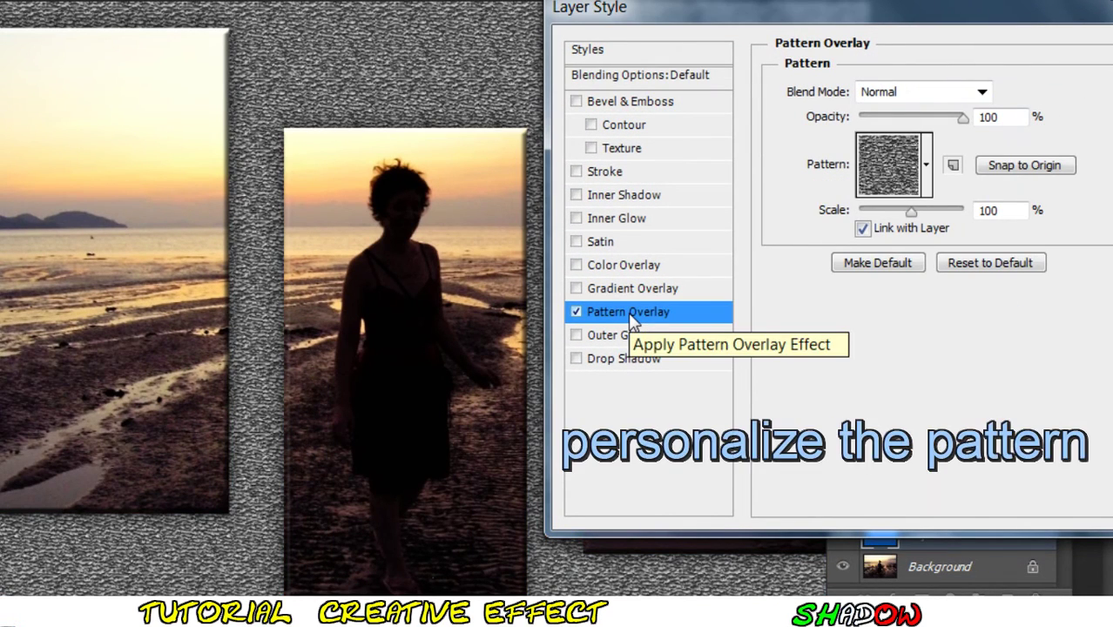
click(892, 94)
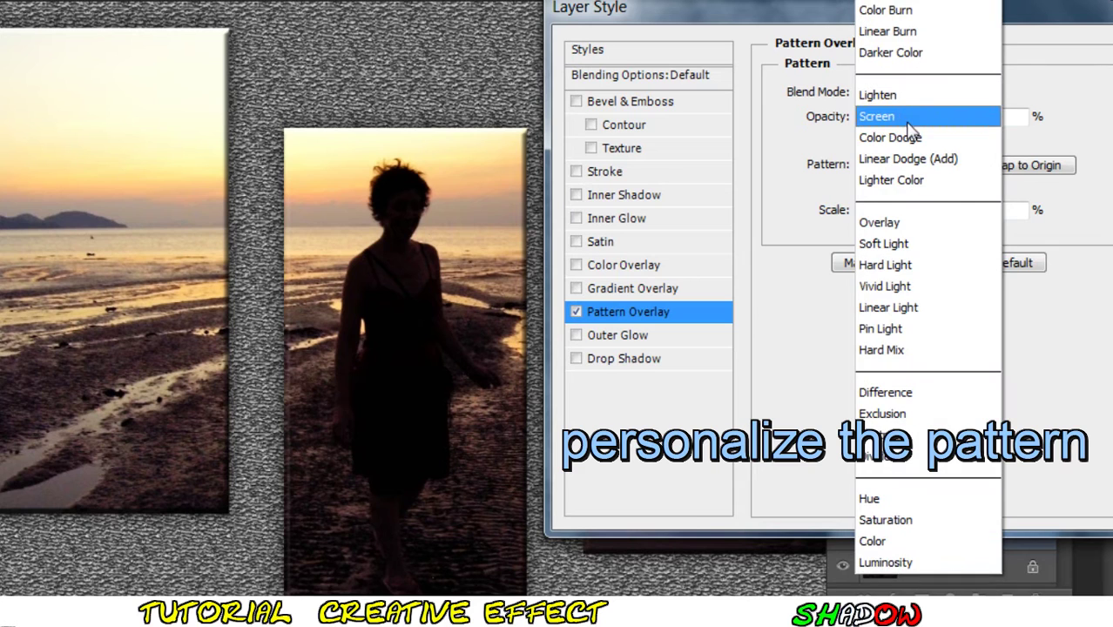
click(862, 309)
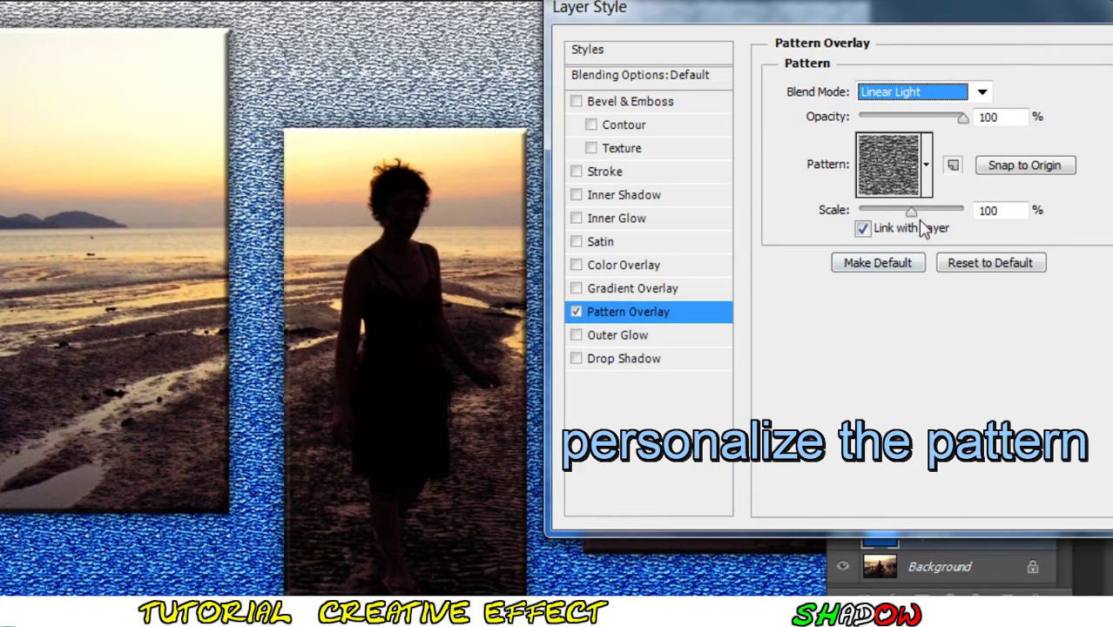
drag(911, 212, 918, 213)
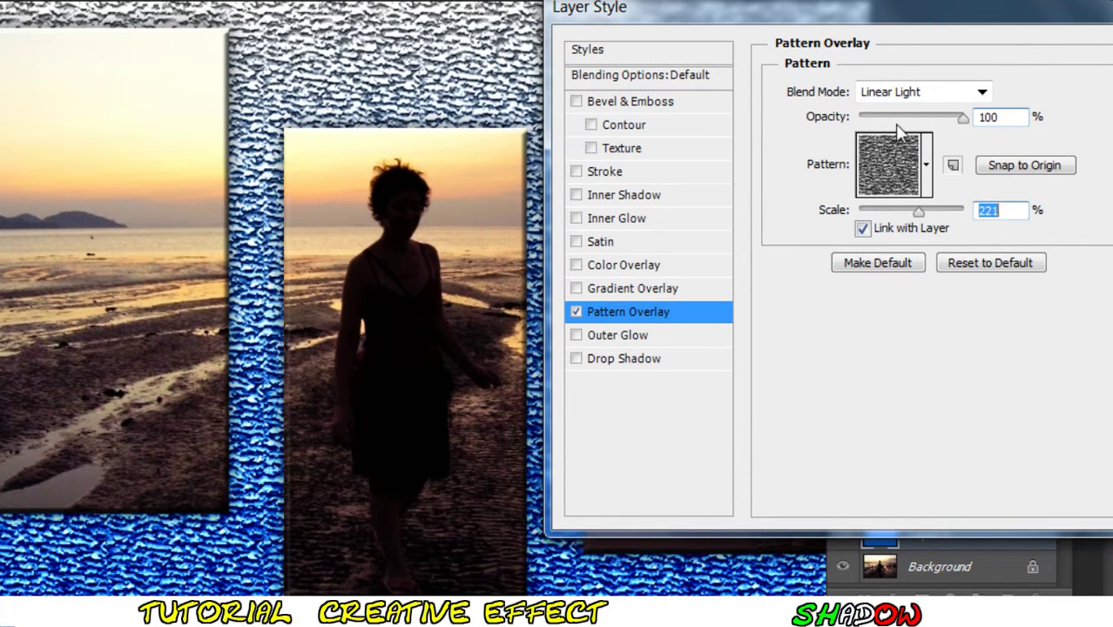
click(894, 118)
Step: Choose the Shredded Plastic pattern for the overlay and confirm the layer style
click(901, 193)
click(857, 229)
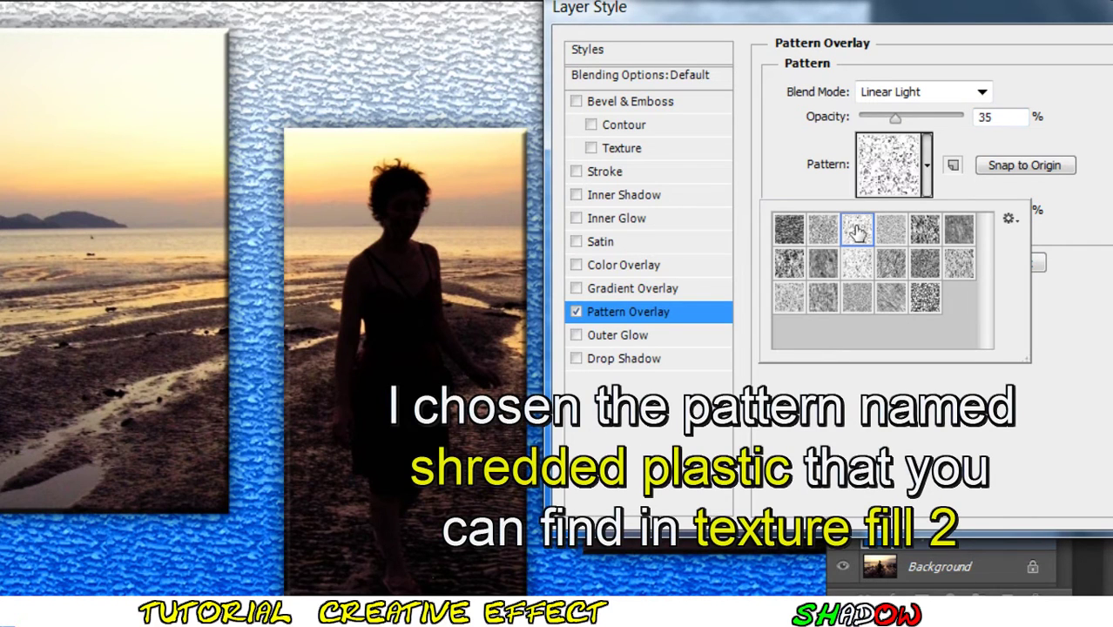
click(825, 237)
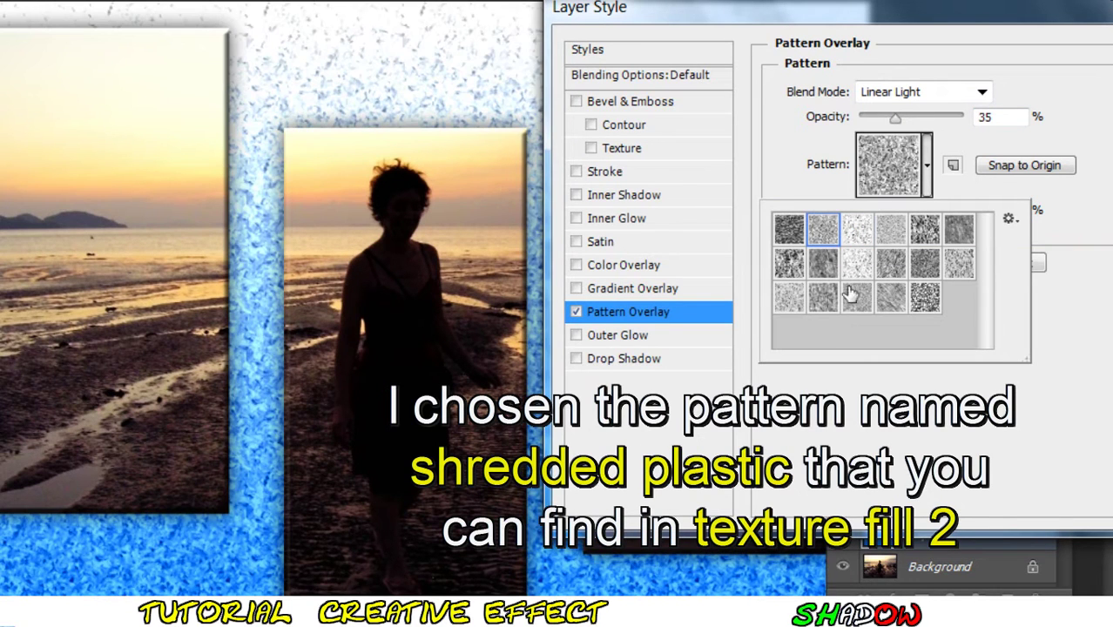
click(880, 389)
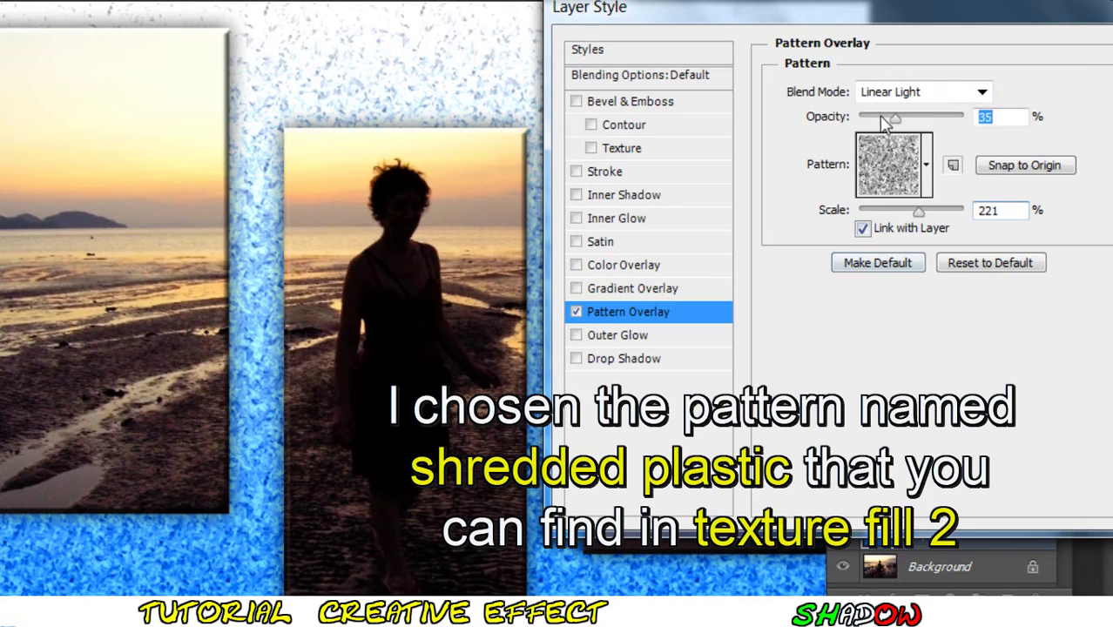
mouse_move(680, 9)
mouse_down()
mouse_move(965, 21)
mouse_move(499, 41)
mouse_up()
click(975, 69)
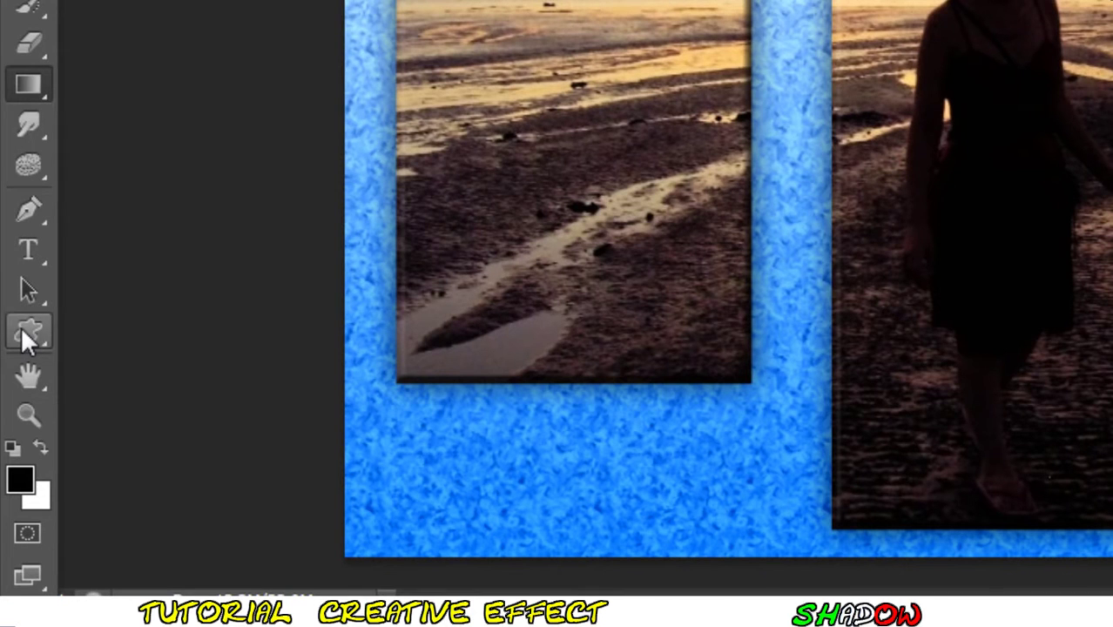
Step: Draw a thin black rectangle bar across the canvas, aligned to the left photo's top edge
right_click(22, 328)
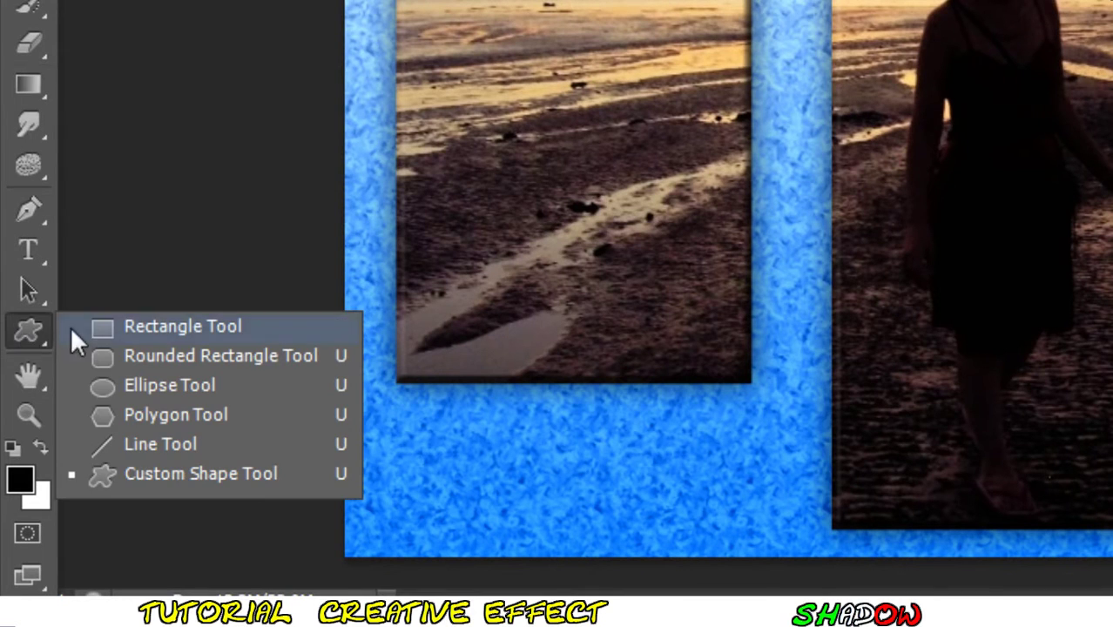
click(225, 326)
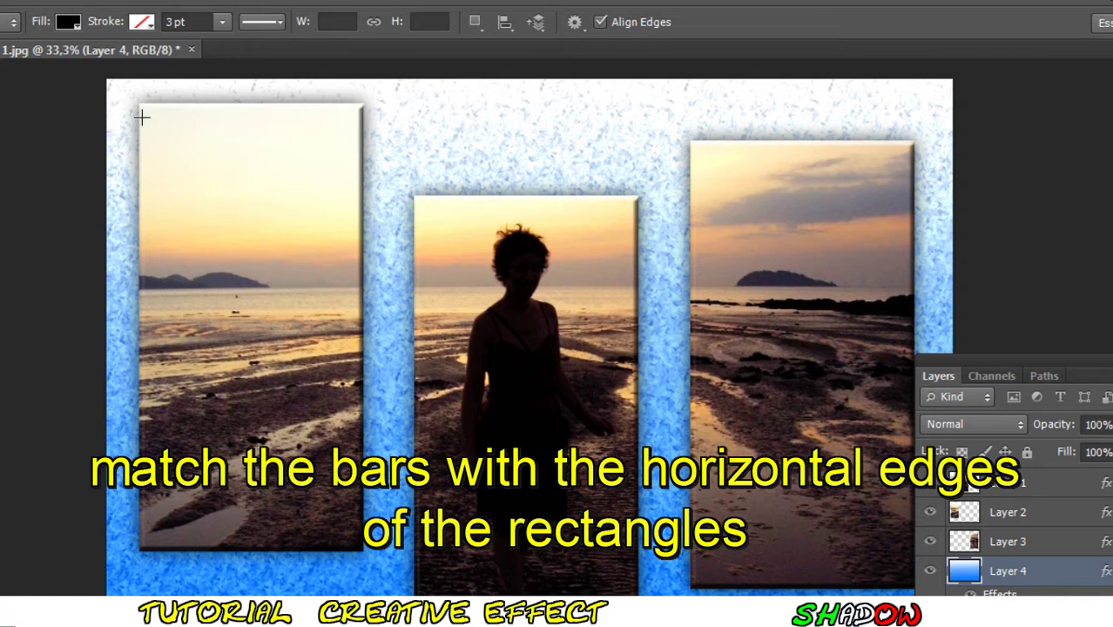
drag(131, 105, 1084, 112)
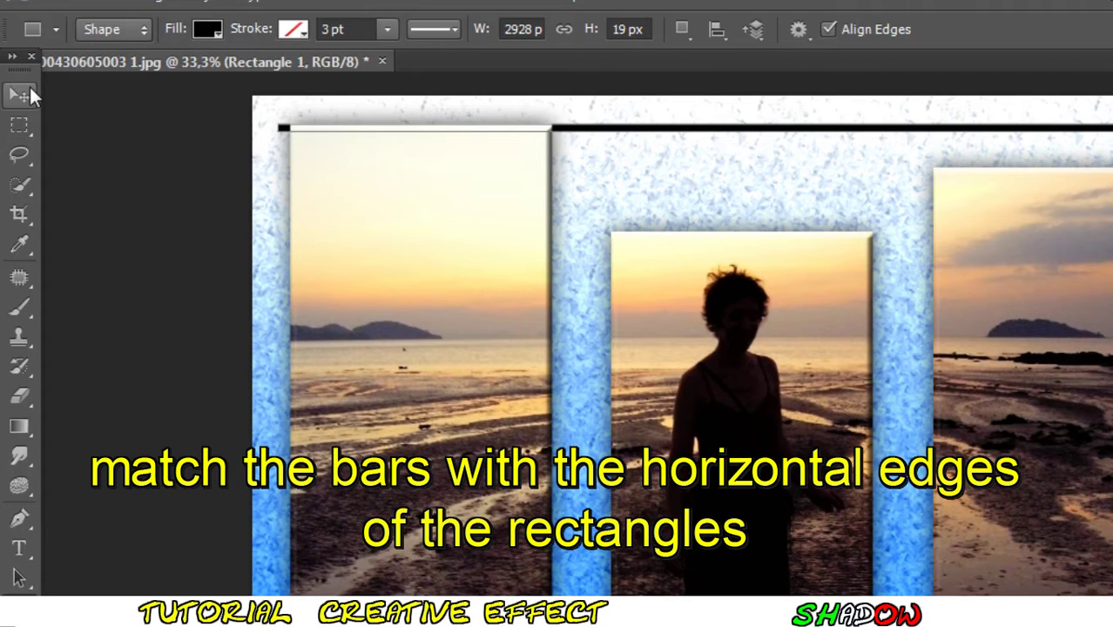
click(25, 89)
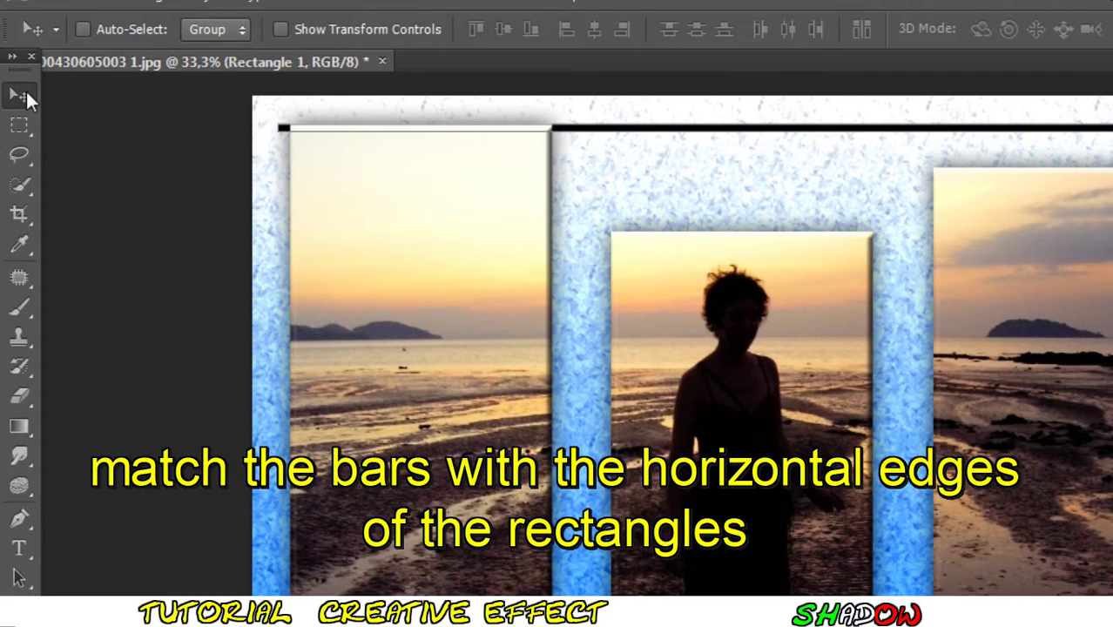
mouse_move(508, 119)
mouse_down()
mouse_move(441, 128)
mouse_move(444, 112)
mouse_up()
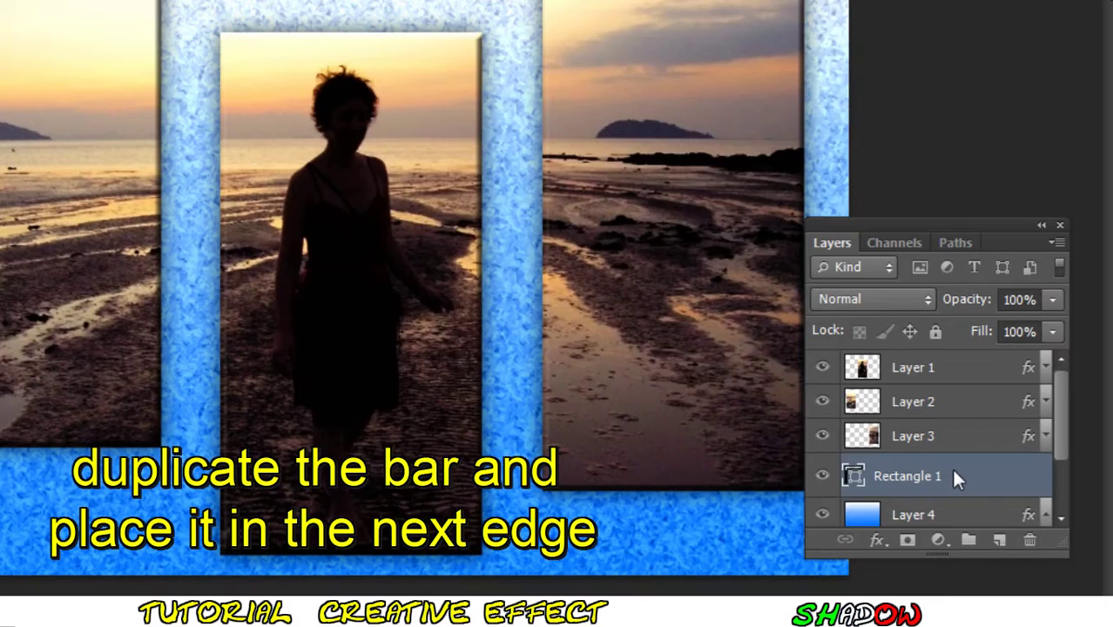
Step: Duplicate the Rectangle 1 bar and move the copies onto the next photo edges
right_click(952, 478)
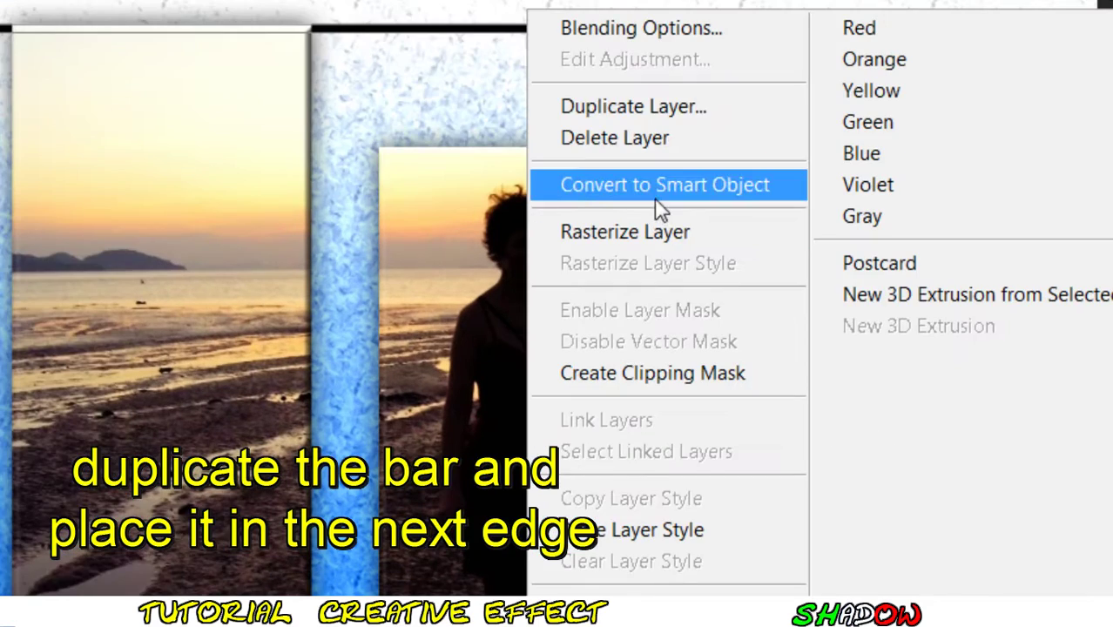
click(457, 1)
click(781, 151)
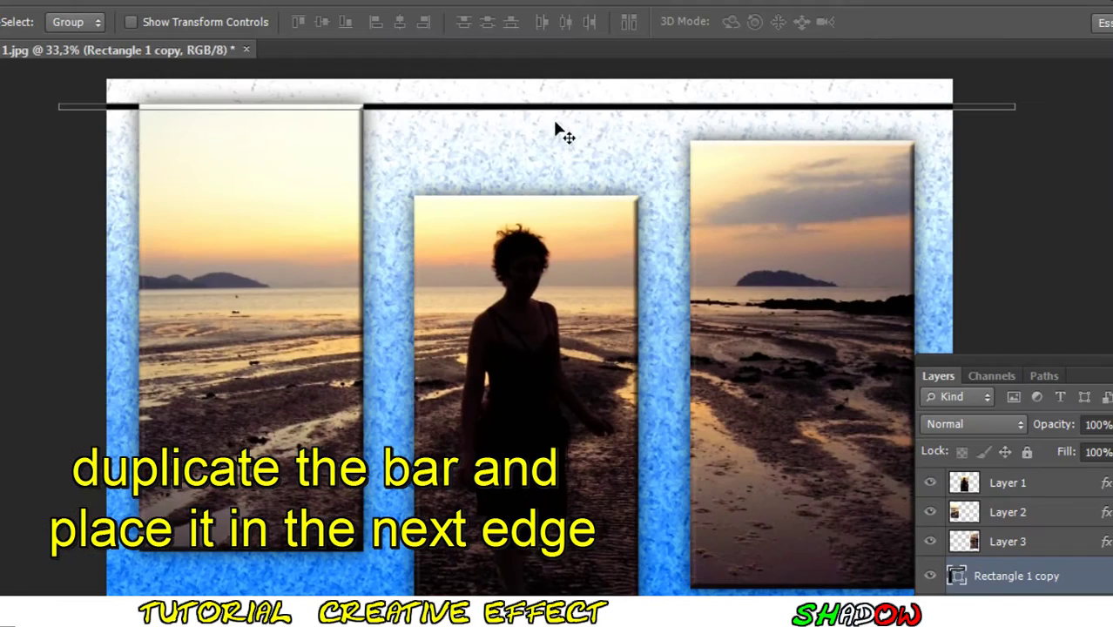
drag(557, 124, 559, 162)
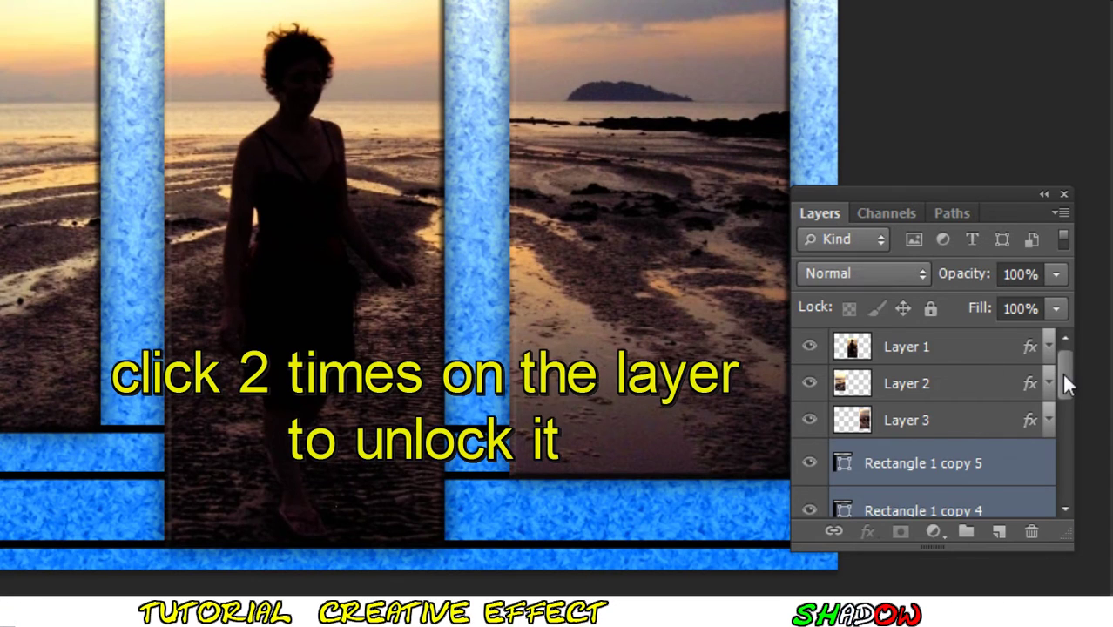
drag(1063, 372, 1064, 494)
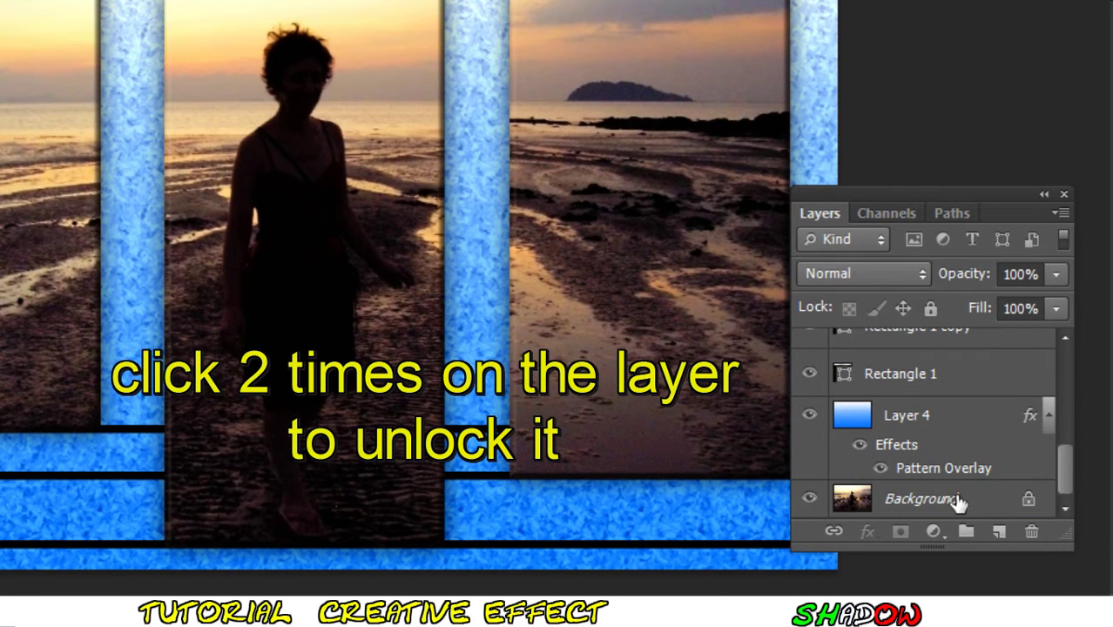
Step: Convert the Background to Layer 0 and move it above Layer 4
double_click(955, 498)
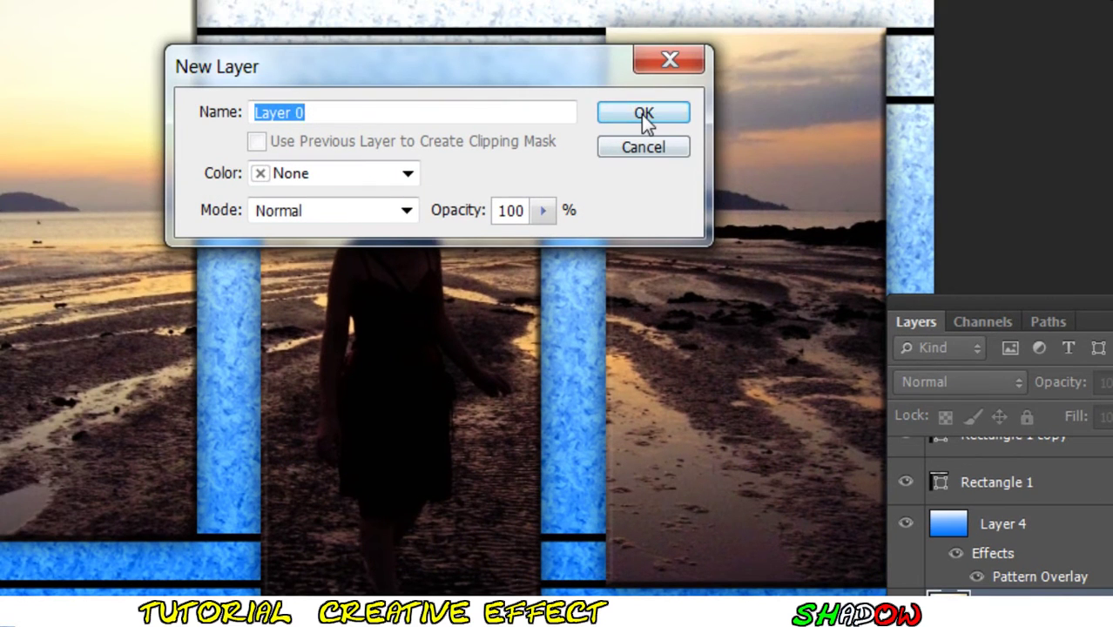
click(645, 120)
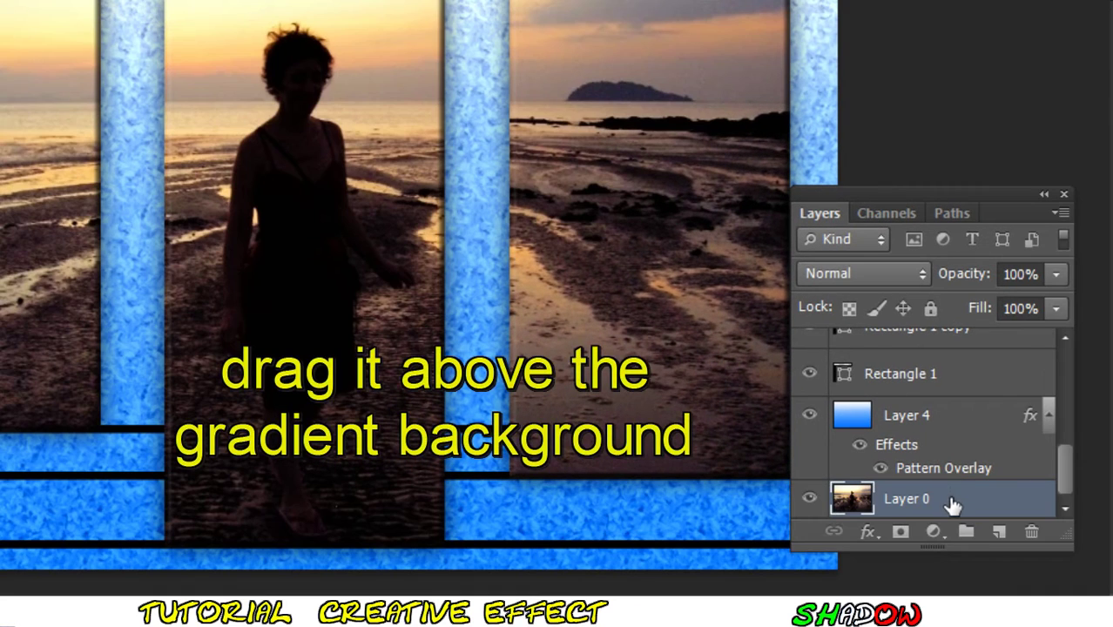
drag(951, 505, 958, 417)
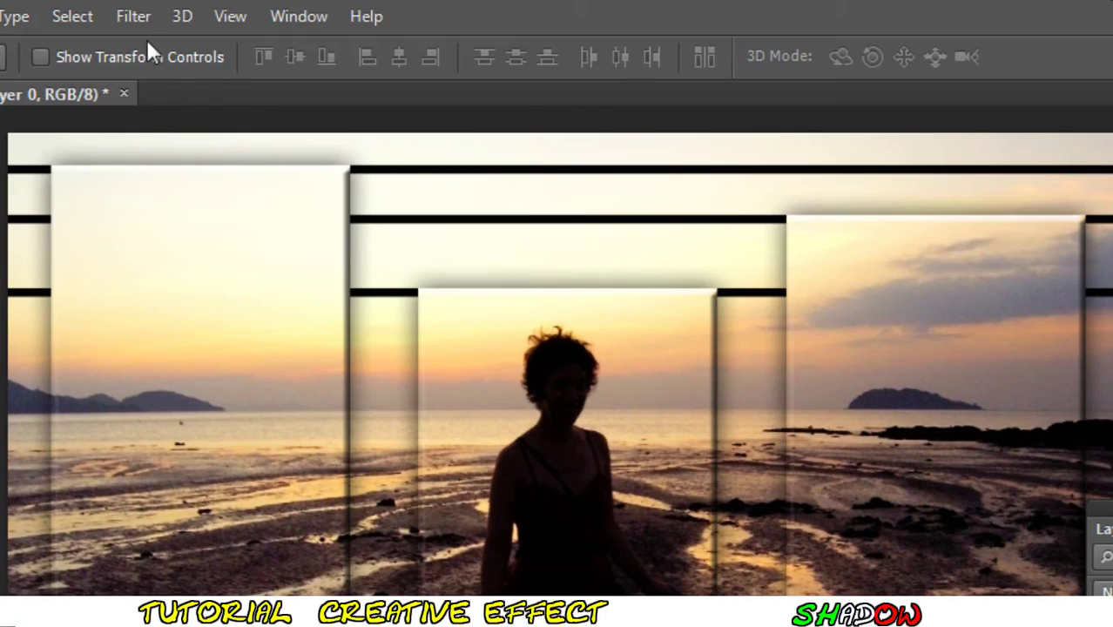
Step: Apply a Motion Blur to Layer 0 with a 31° angle and 61 pixel distance
click(137, 16)
mouse_move(253, 119)
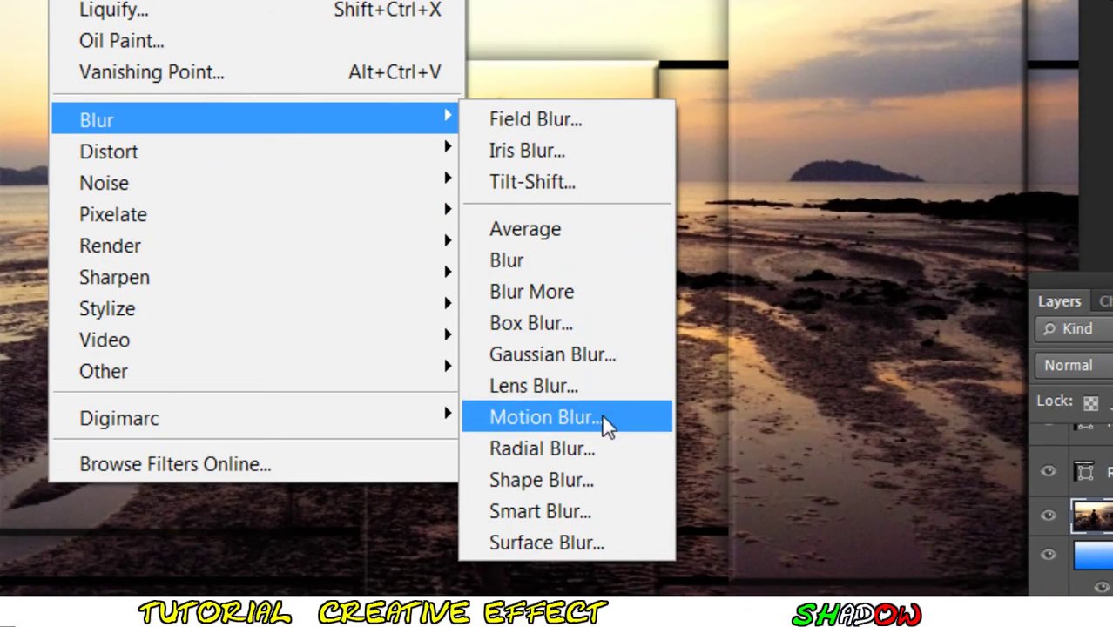
click(602, 416)
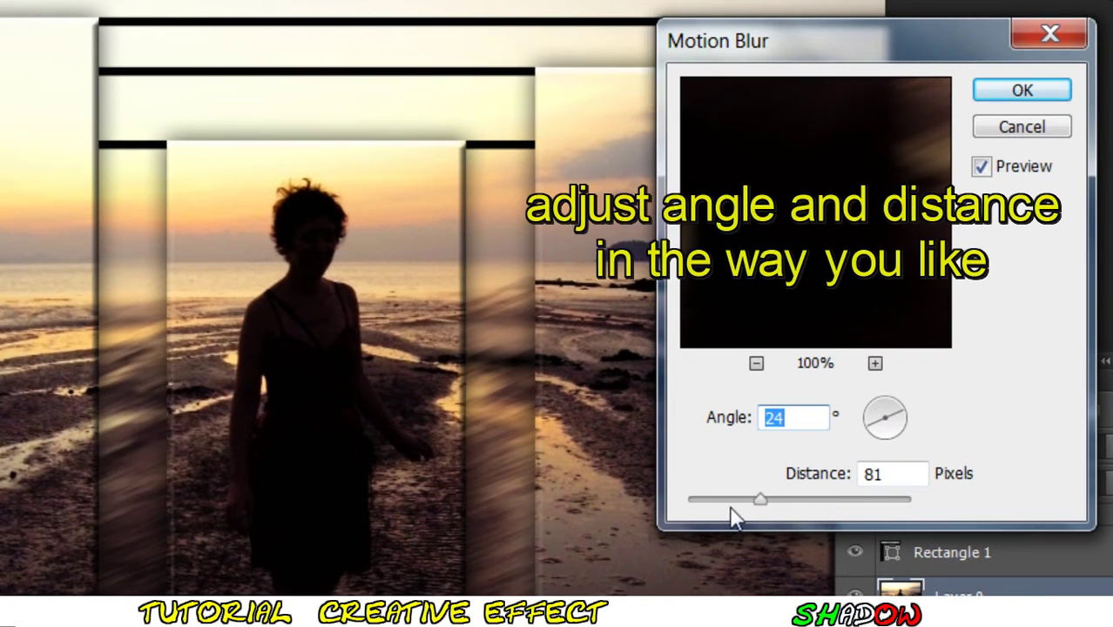
click(772, 503)
click(723, 501)
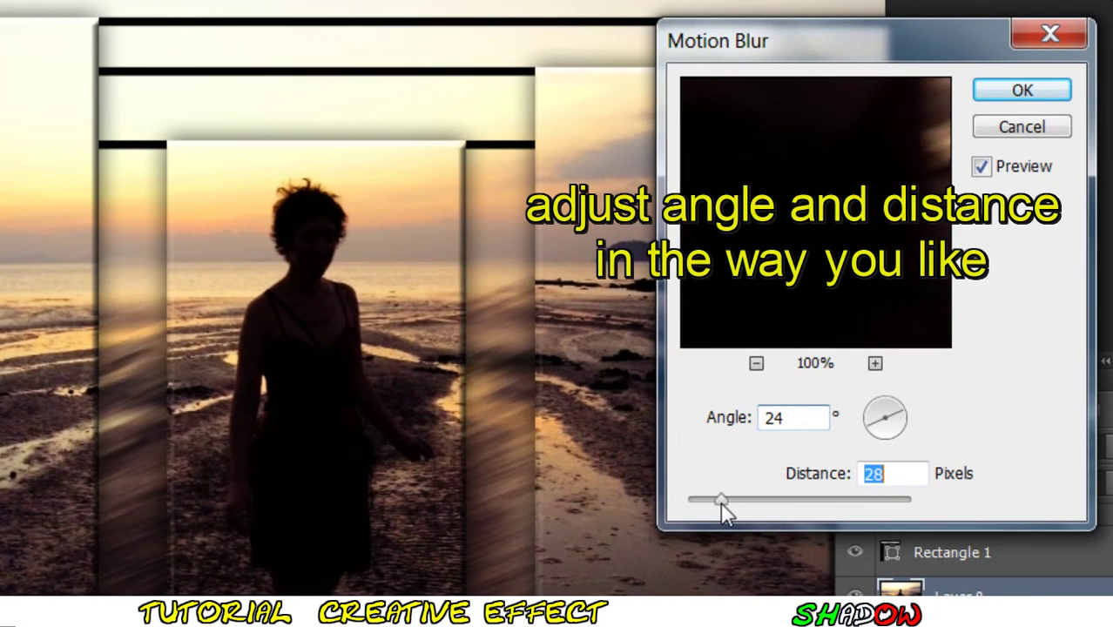
click(897, 408)
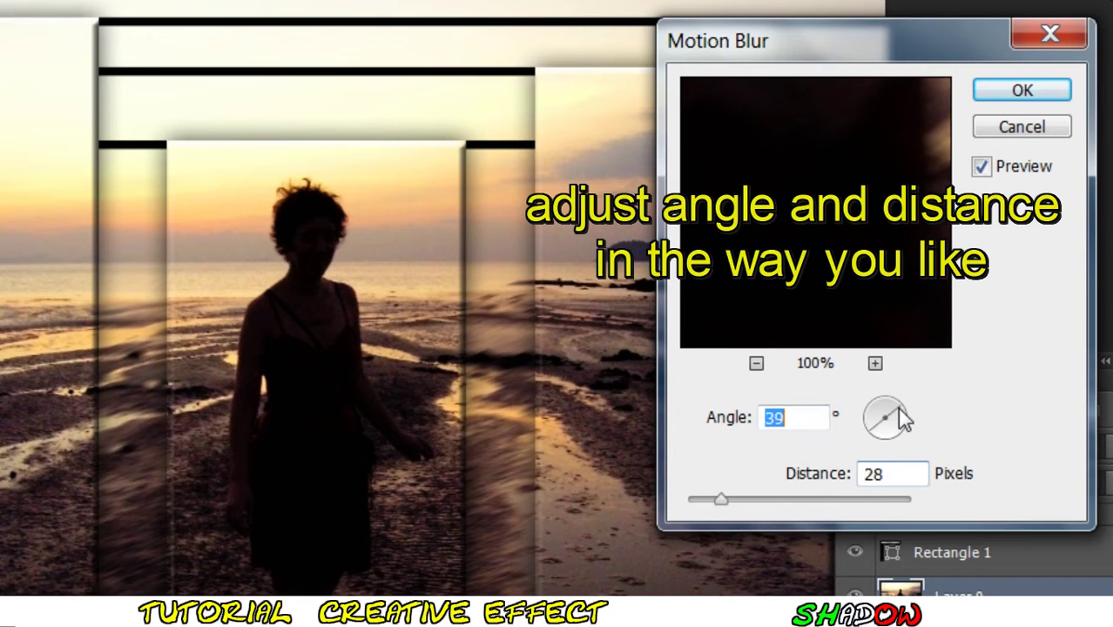
click(751, 499)
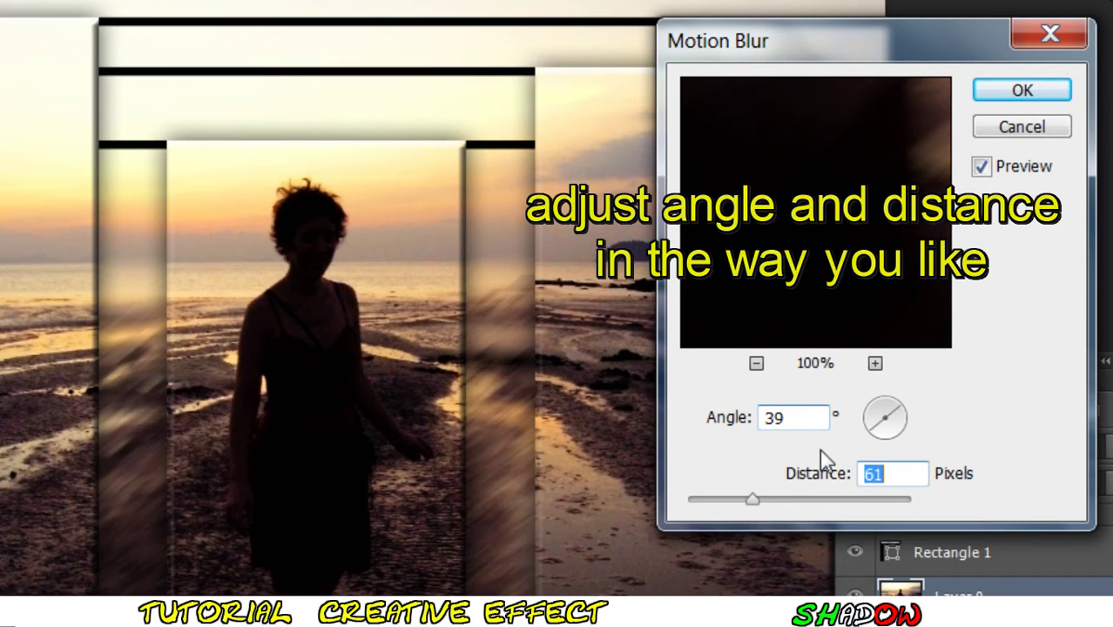
click(899, 418)
click(904, 413)
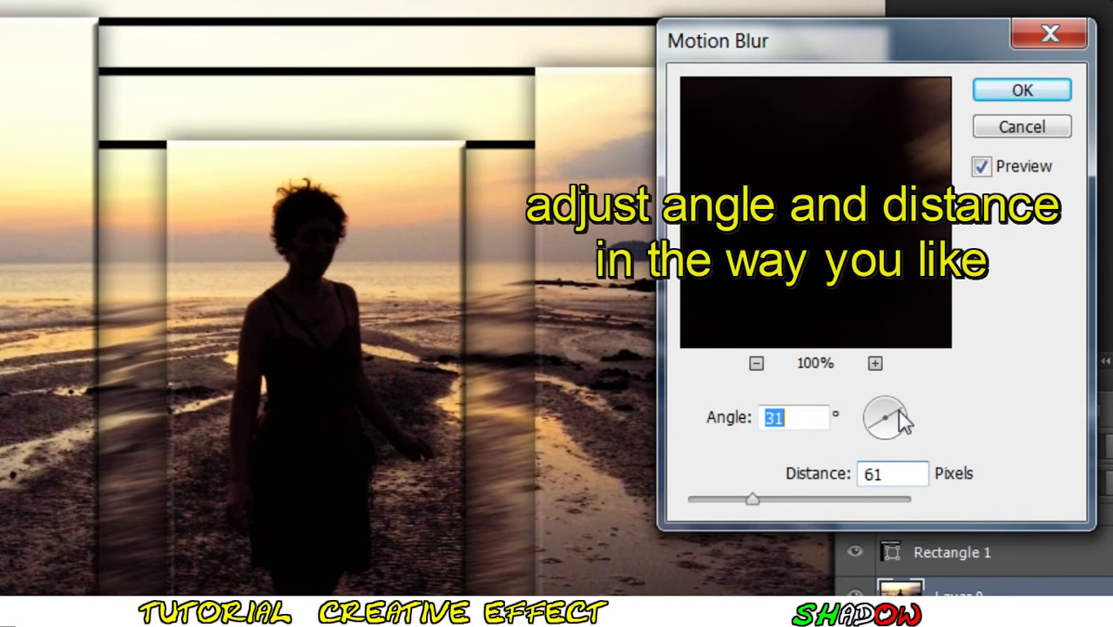
click(1015, 91)
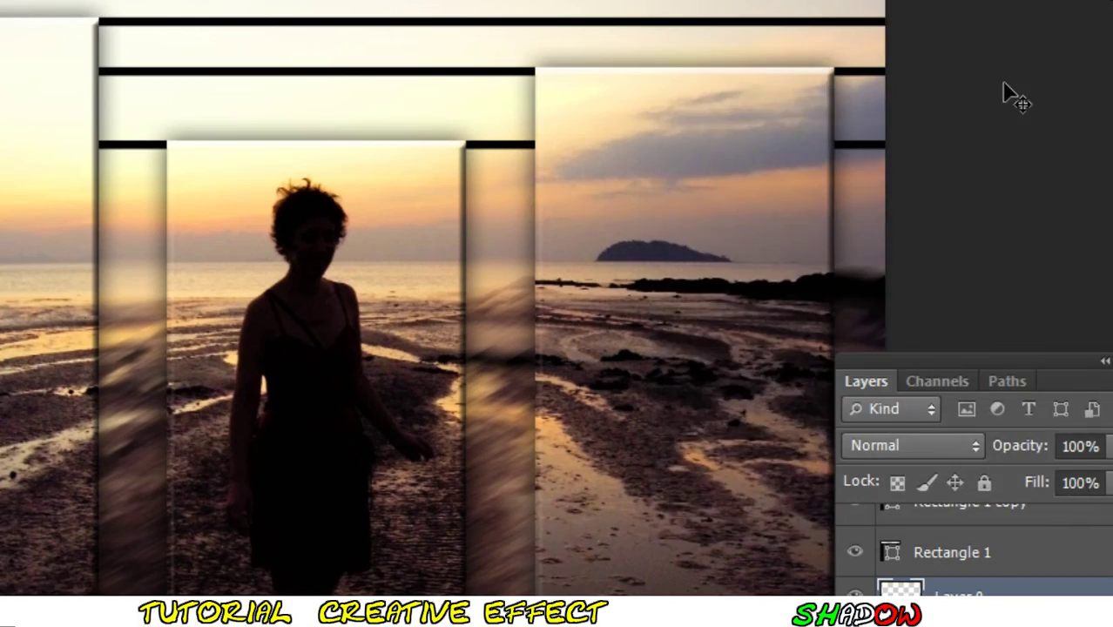